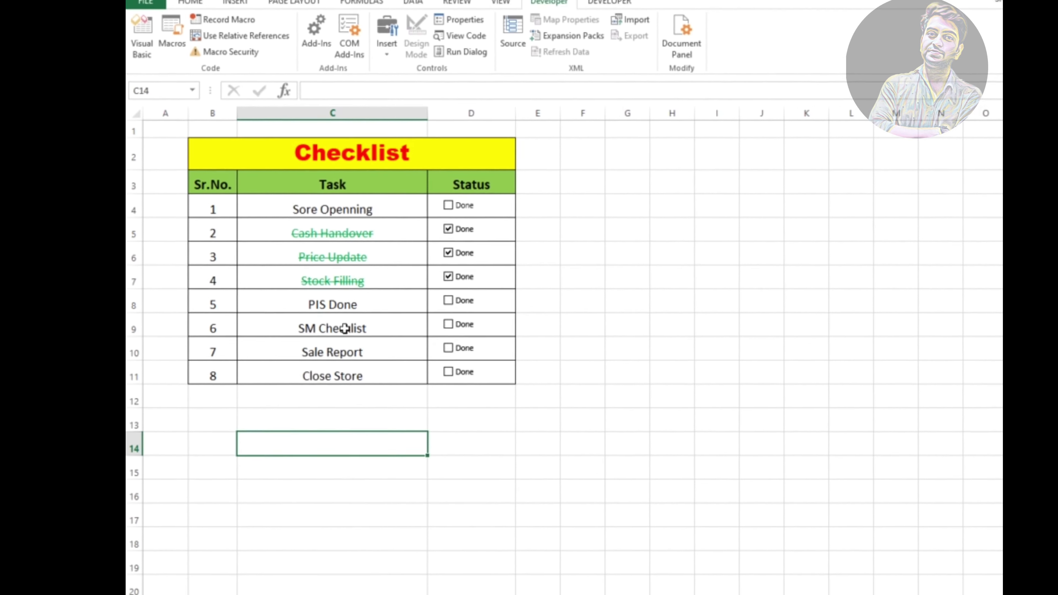
# Step: Switch to Sheet2 and select the empty Status cell D4 in the checklist table
pyautogui.click(248, 554)
pyautogui.click(260, 580)
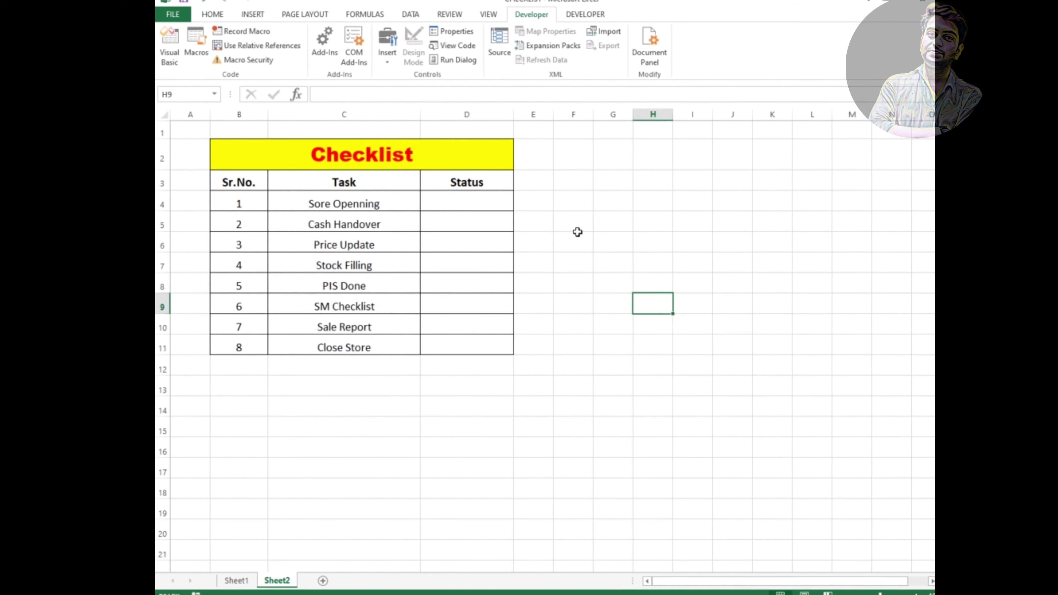
pyautogui.click(569, 245)
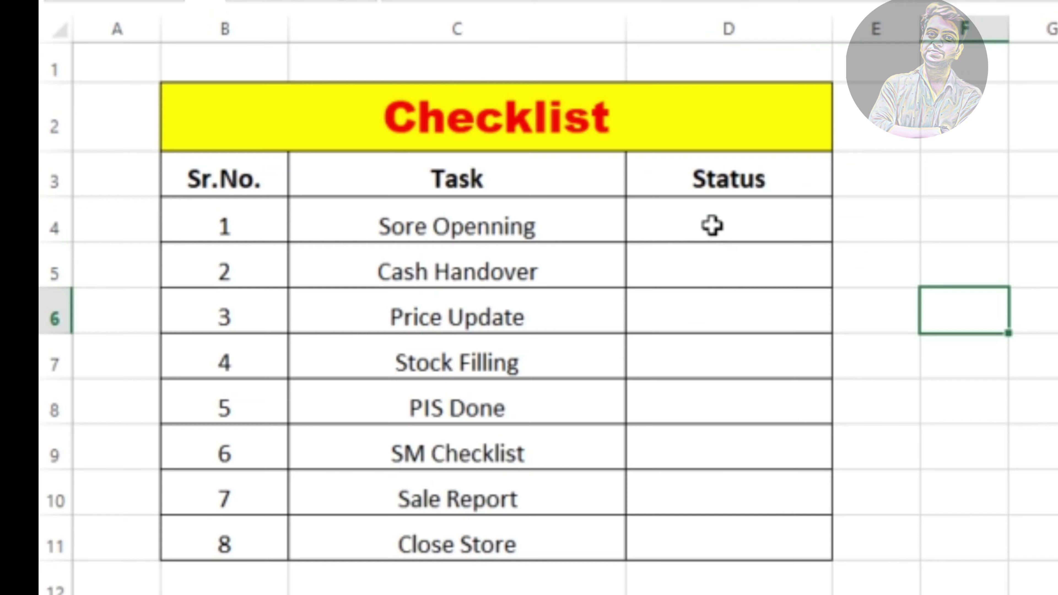
pyautogui.click(470, 202)
pyautogui.click(1024, 329)
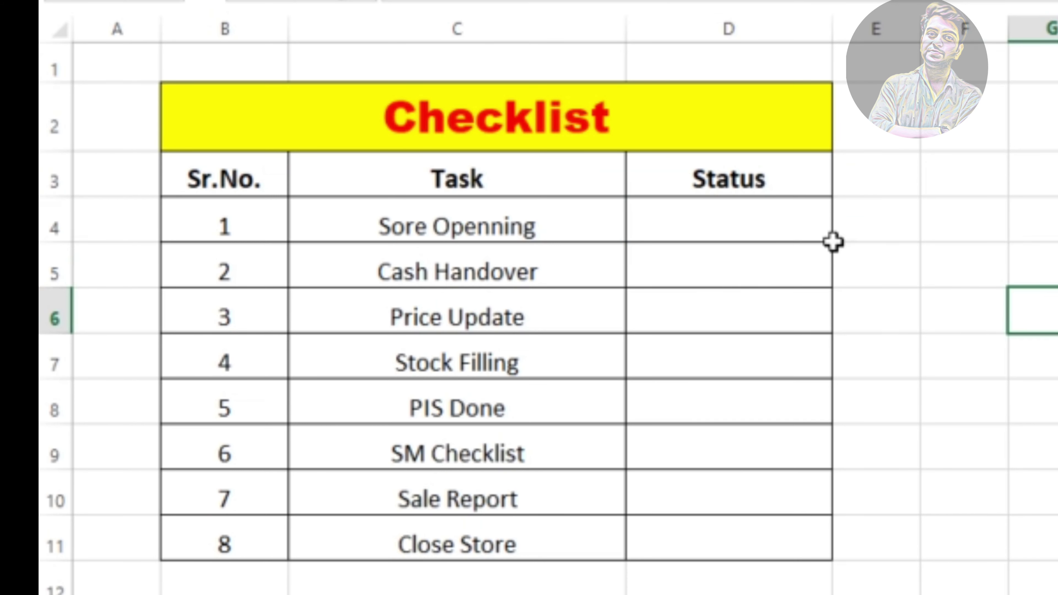
pyautogui.click(700, 219)
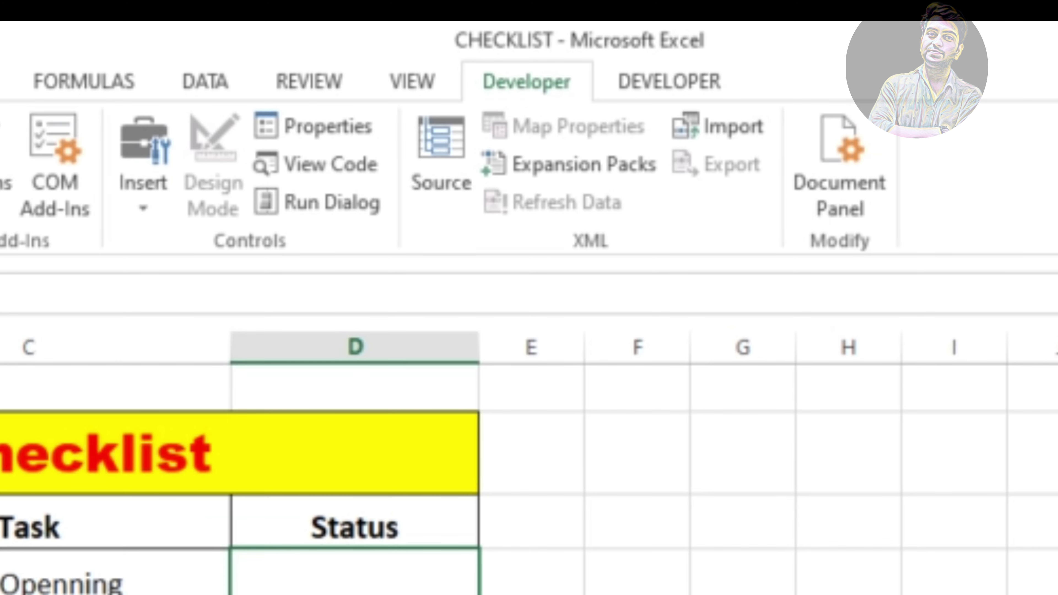
# Step: Make sure the Developer tab is enabled among the main tabs in the ribbon customization options
pyautogui.click(83, 4)
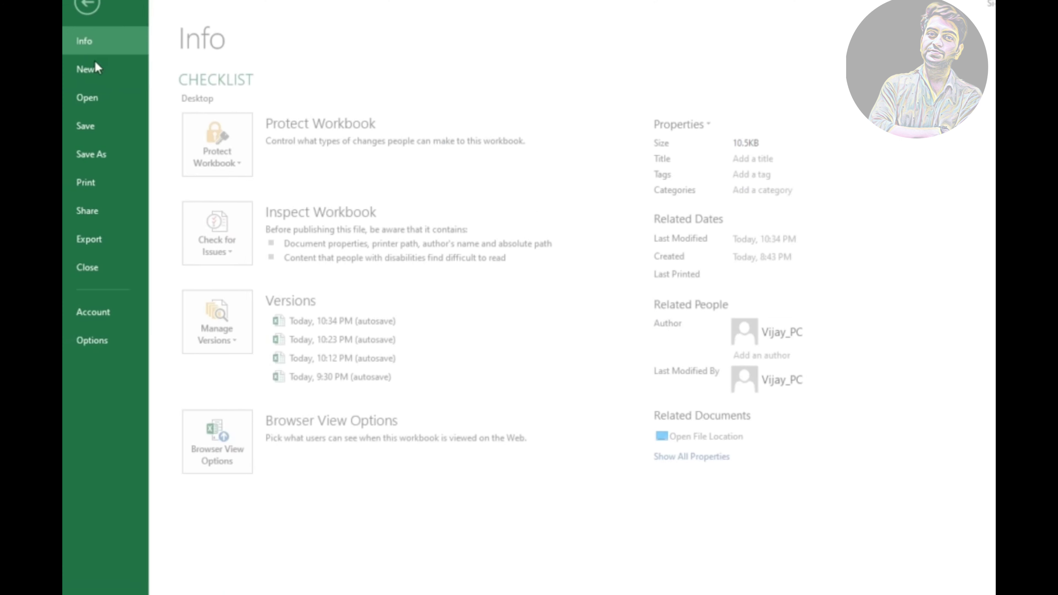
pyautogui.click(107, 341)
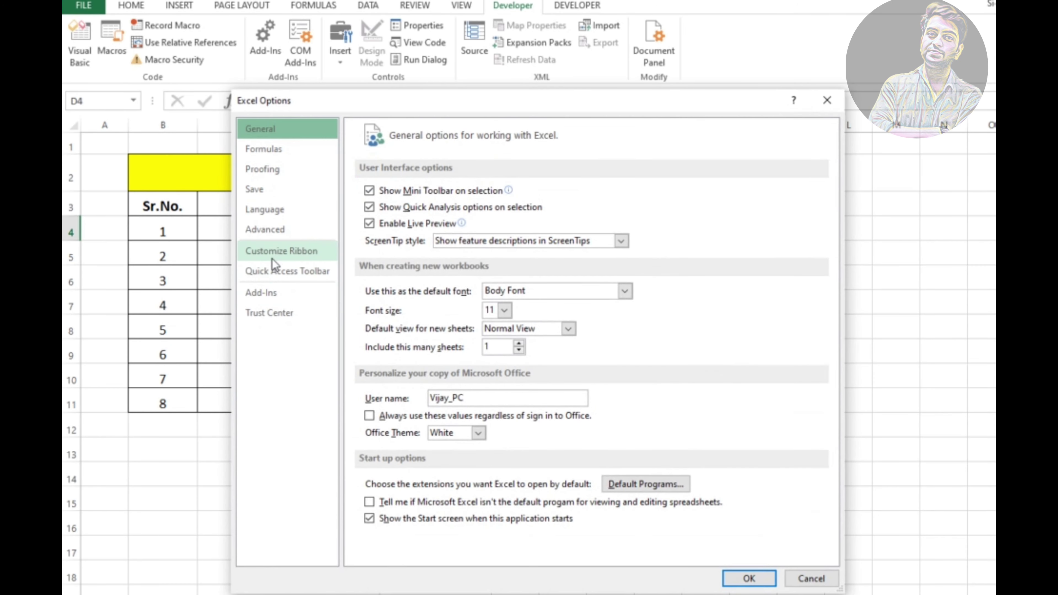
pyautogui.click(304, 260)
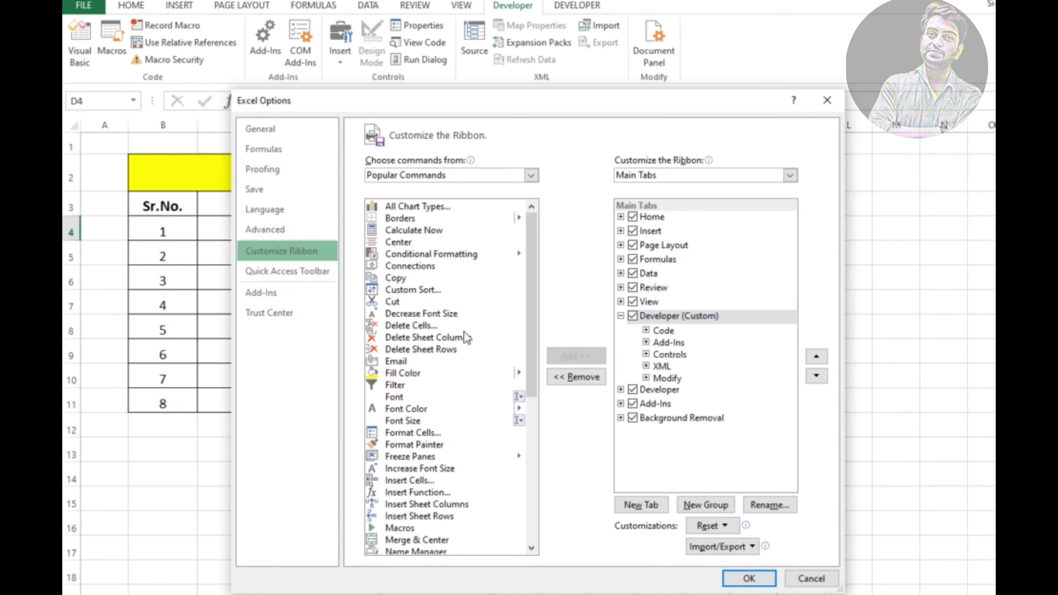
pyautogui.click(632, 391)
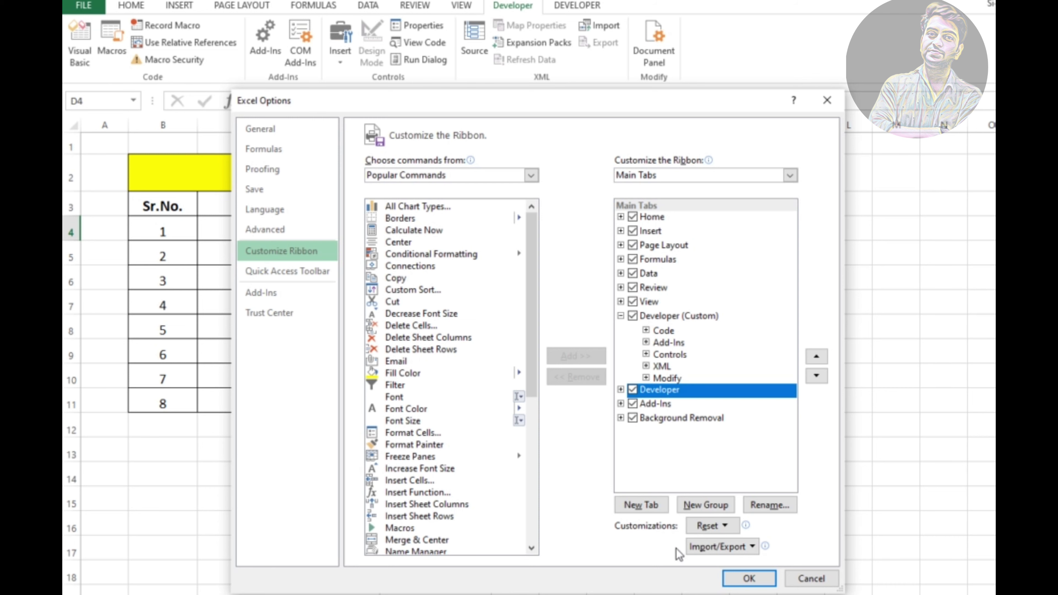
pyautogui.click(745, 577)
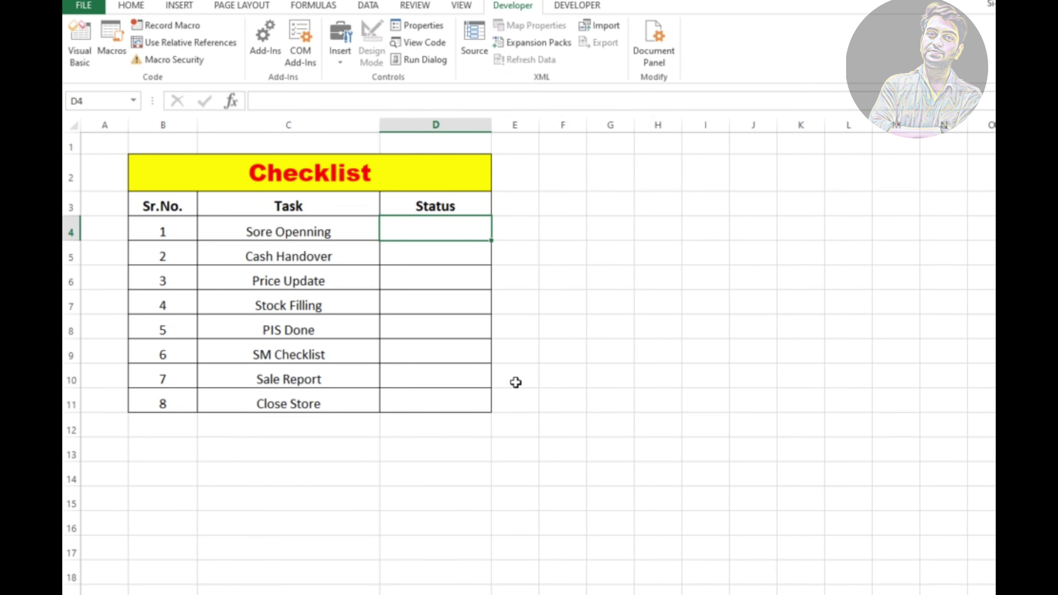
pyautogui.click(546, 348)
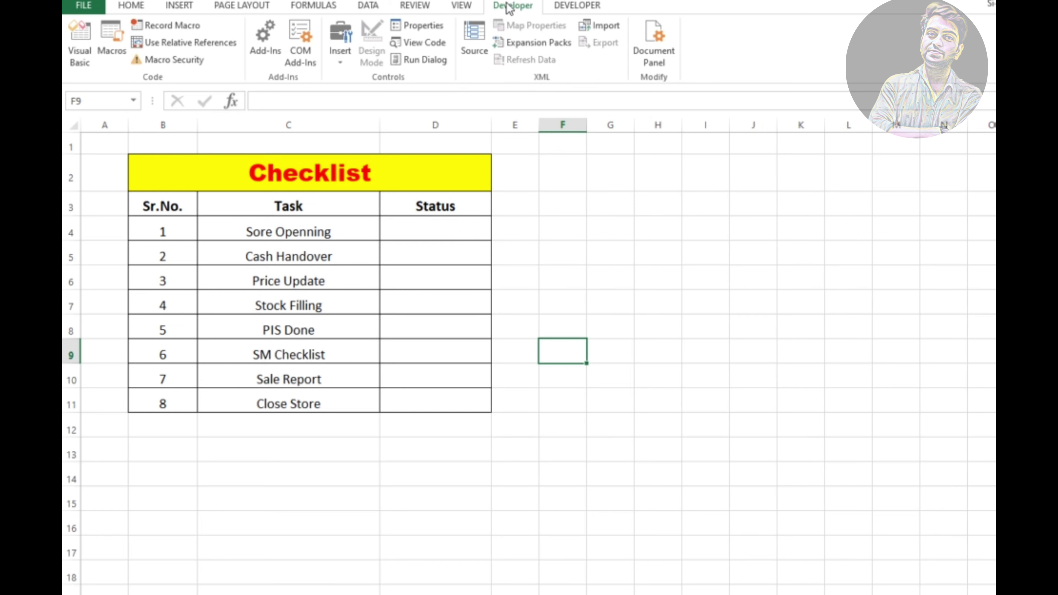
# Step: Insert a form control check box in Status cell D4 beside the Sore Openning task
pyautogui.click(339, 57)
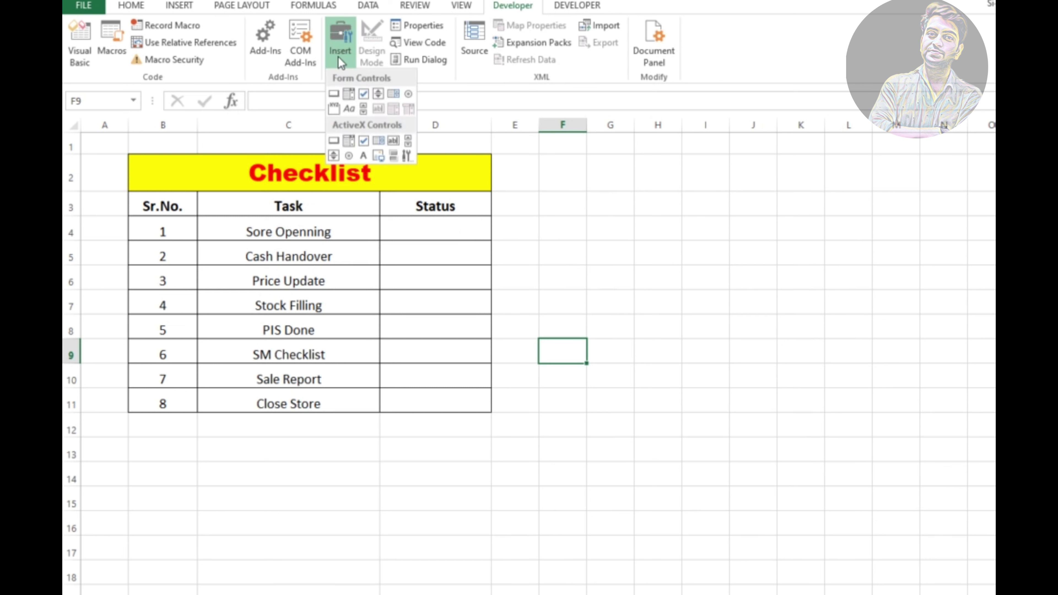
pyautogui.click(364, 95)
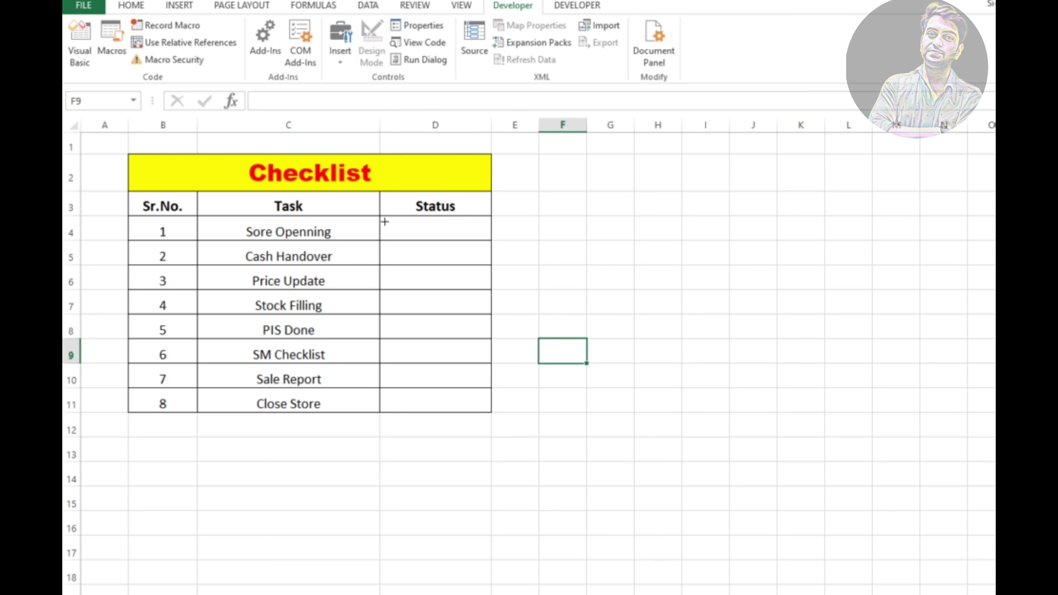
pyautogui.moveTo(401, 223)
pyautogui.mouseDown()
pyautogui.moveTo(447, 228)
pyautogui.moveTo(426, 236)
pyautogui.moveTo(452, 221)
pyautogui.mouseUp()
pyautogui.press('Escape')
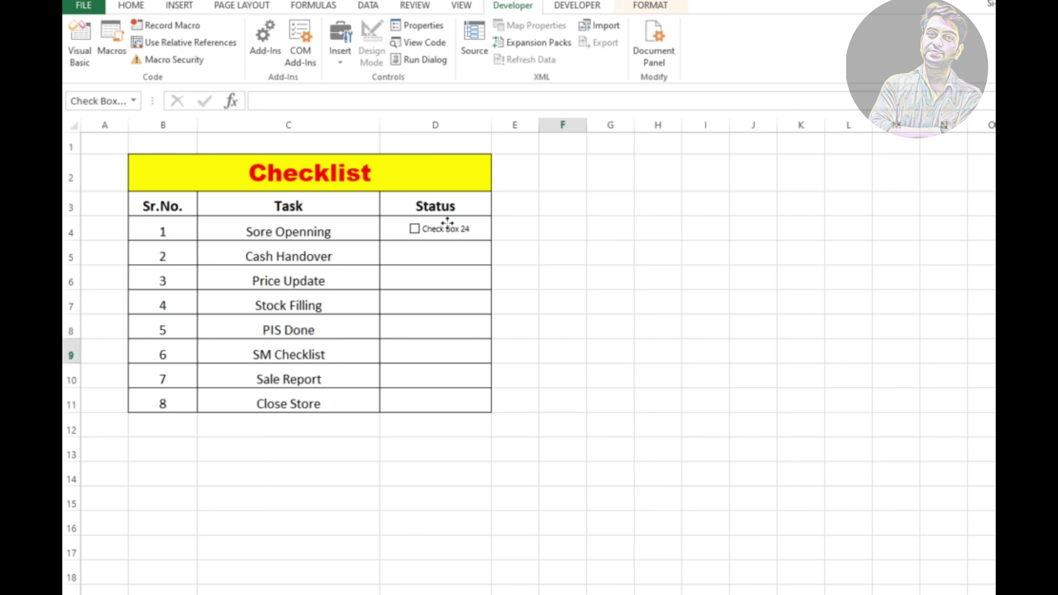
# Step: Replace the caption of the check box in D4 with "Done"
pyautogui.click(442, 222)
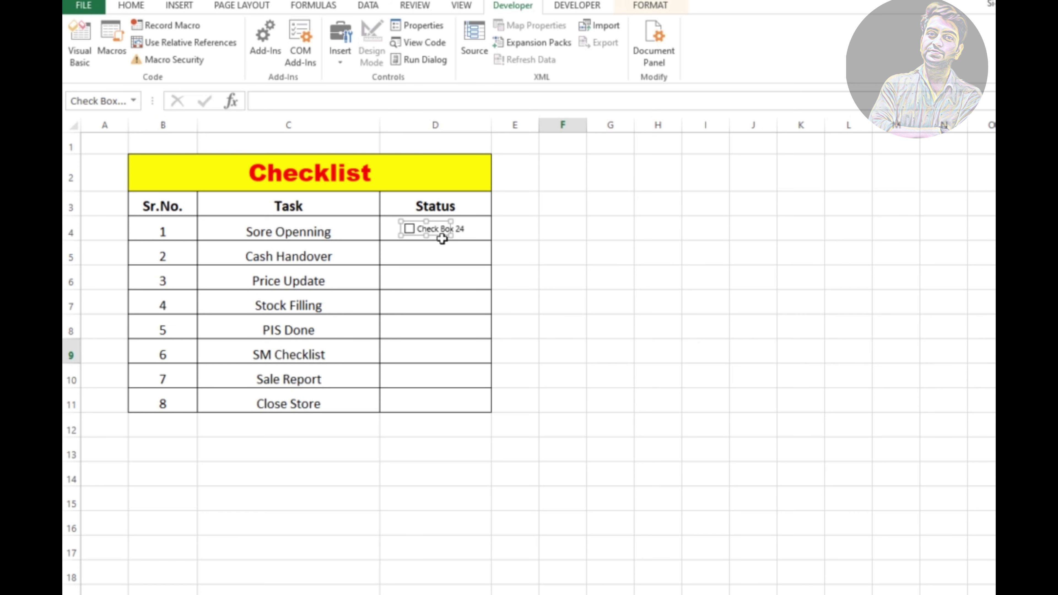
pyautogui.click(439, 225)
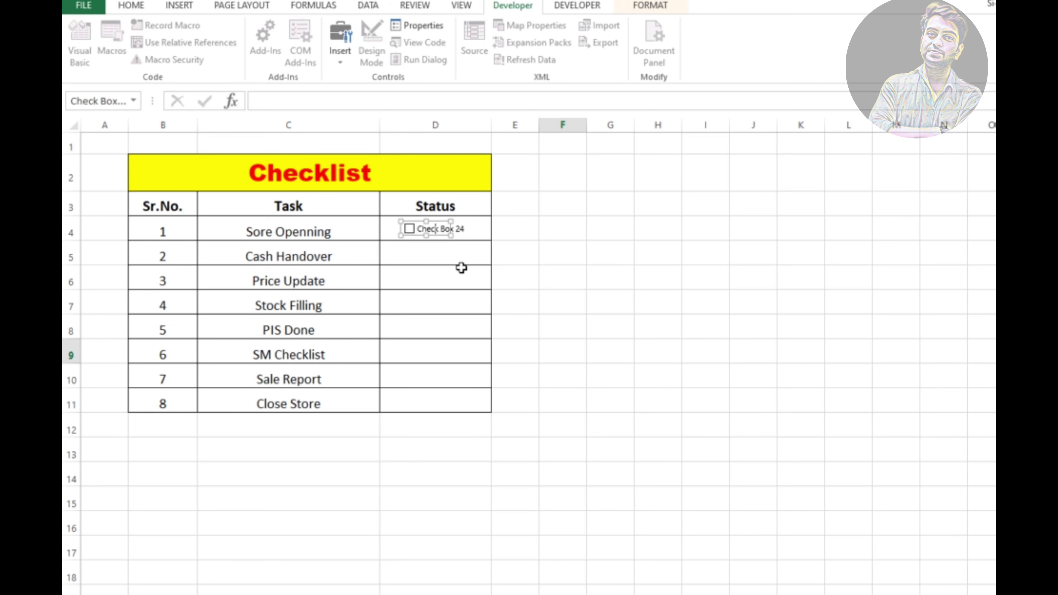
pyautogui.press('Right')
pyautogui.press('Right')
pyautogui.press('Right')
pyautogui.press('Right')
pyautogui.press('Right')
pyautogui.press('BackSpace')
pyautogui.press('BackSpace')
pyautogui.press('BackSpace')
pyautogui.press('BackSpace')
pyautogui.press('BackSpace')
pyautogui.press('BackSpace')
pyautogui.click(462, 270)
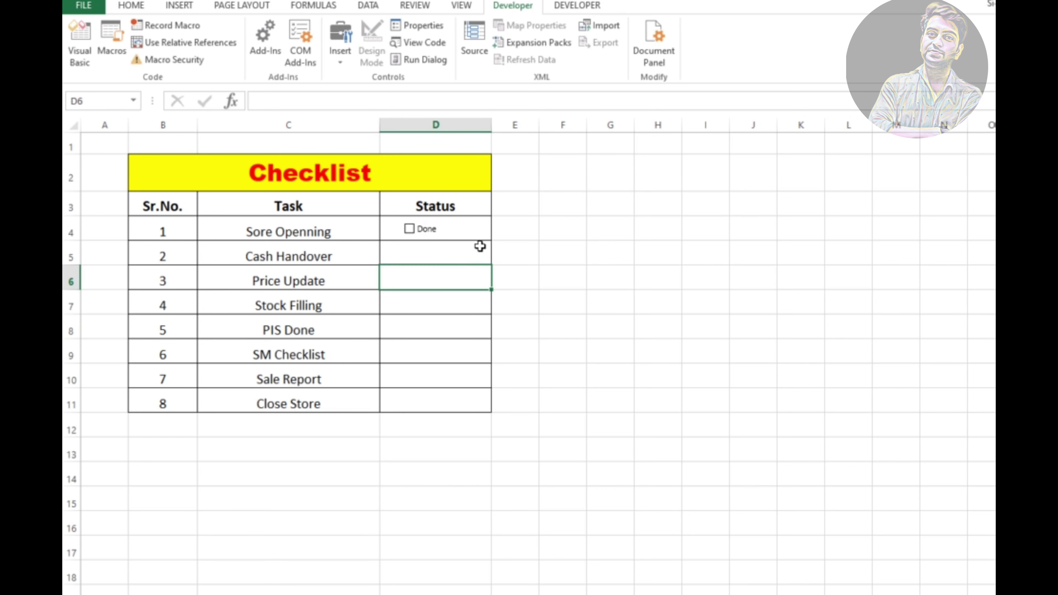
# Step: Fill cell D4 with its Done check box down the Status column through D11
pyautogui.click(470, 228)
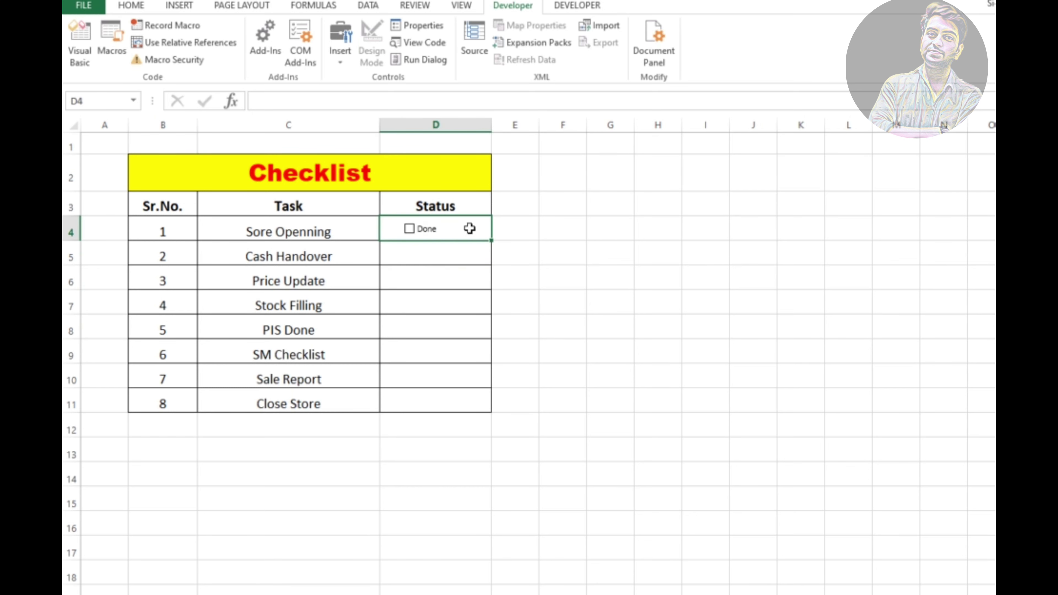
pyautogui.click(411, 230)
pyautogui.click(482, 307)
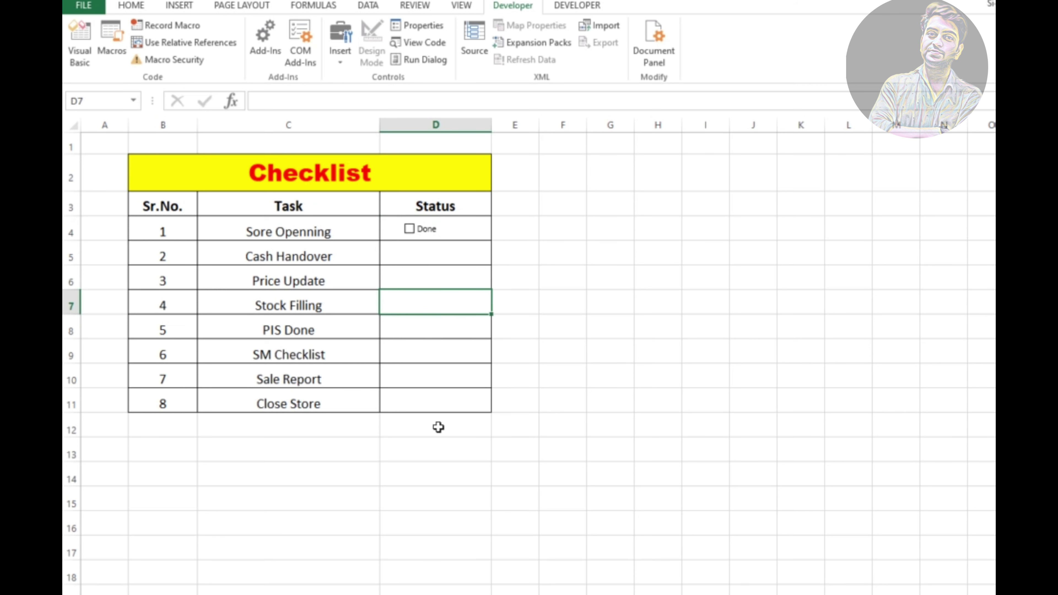
pyautogui.click(482, 227)
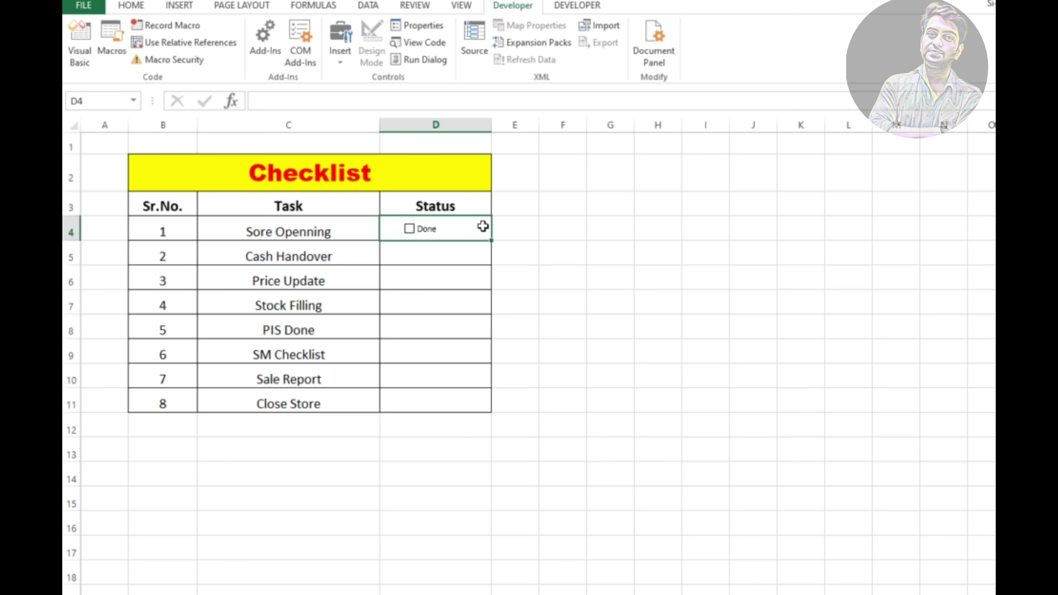
pyautogui.moveTo(493, 240); pyautogui.dragTo(493, 412)
pyautogui.click(604, 346)
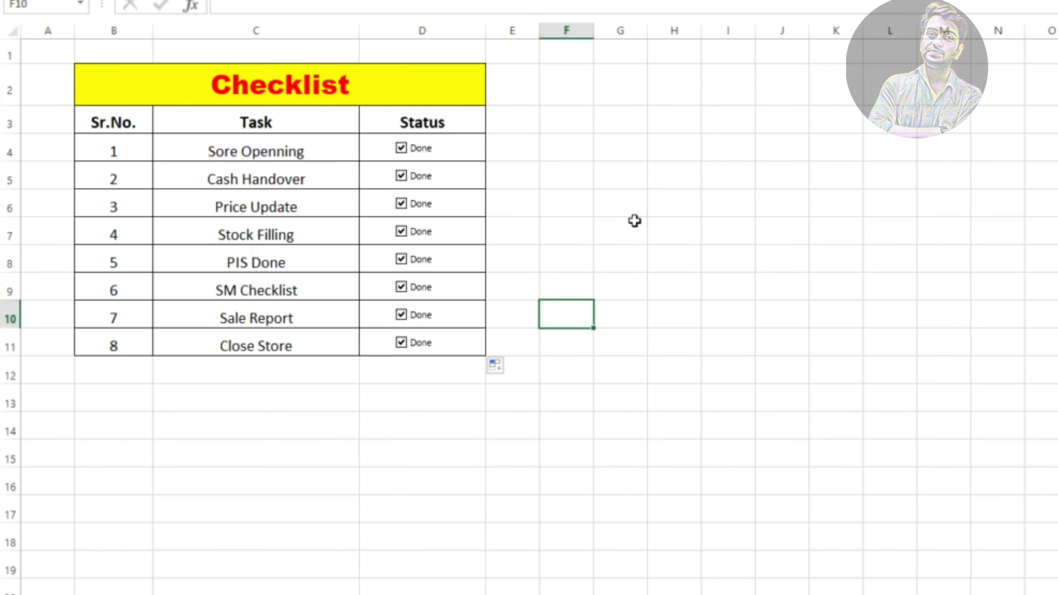
# Step: Untick the Done check boxes of all eight tasks in D4 through D11
pyautogui.click(621, 293)
pyautogui.click(413, 155)
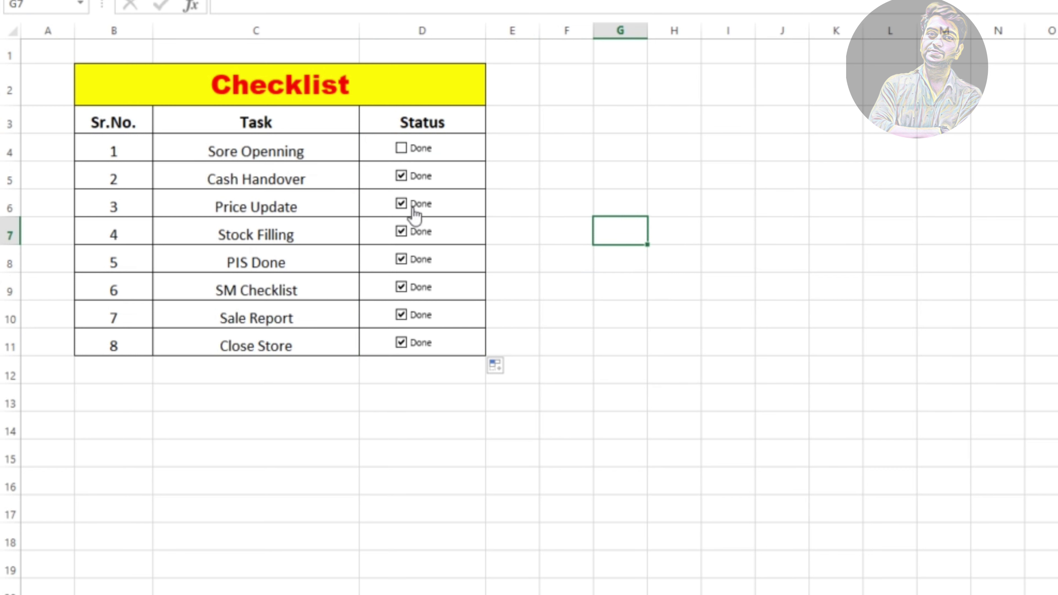
pyautogui.click(403, 186)
pyautogui.click(402, 204)
pyautogui.click(402, 231)
pyautogui.click(401, 259)
pyautogui.click(401, 292)
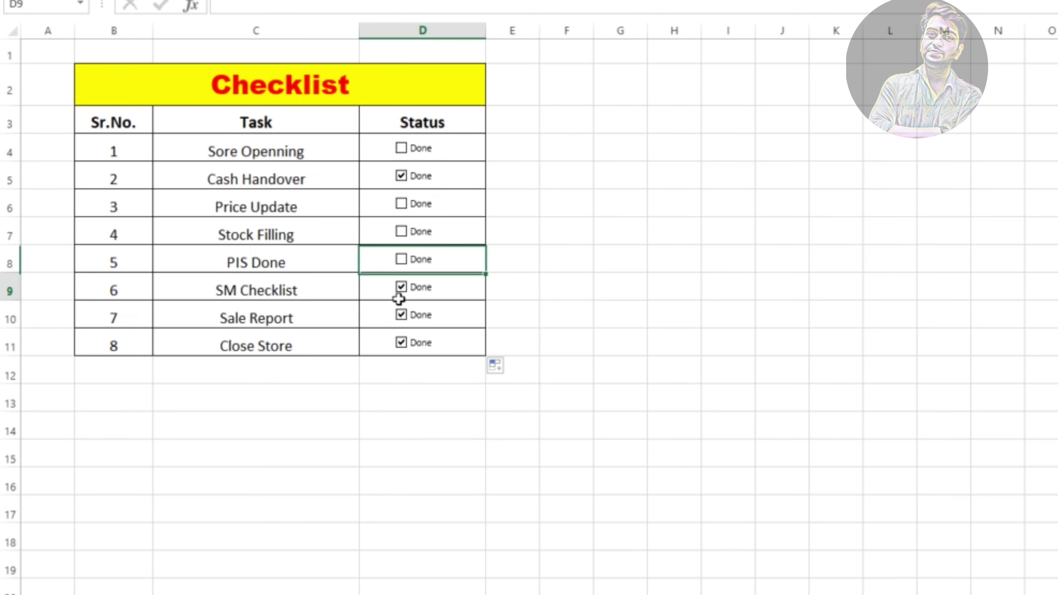
pyautogui.click(401, 315)
pyautogui.click(401, 288)
pyautogui.click(401, 343)
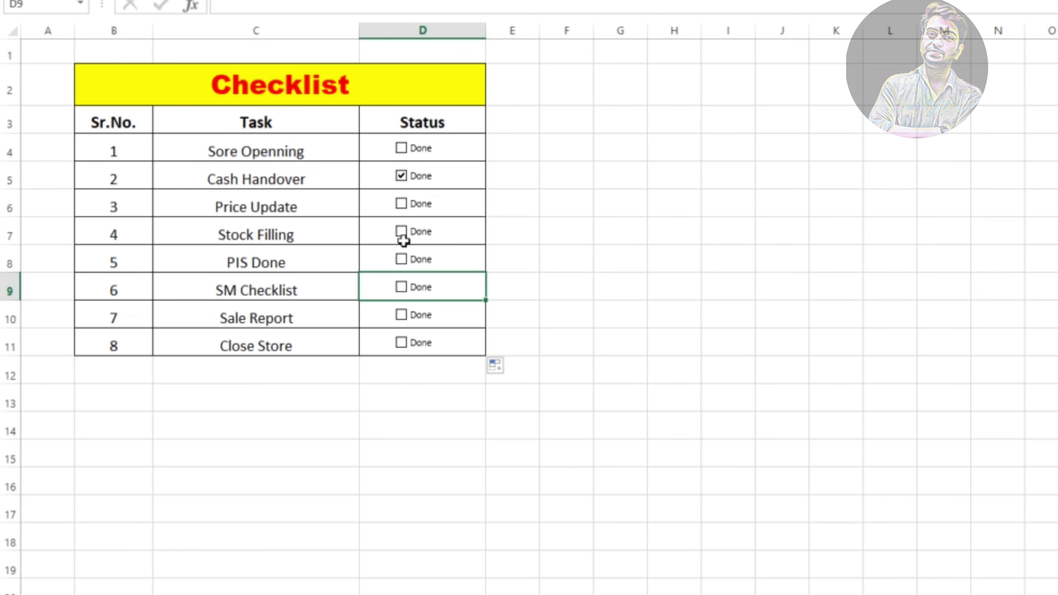
pyautogui.click(402, 176)
pyautogui.click(704, 233)
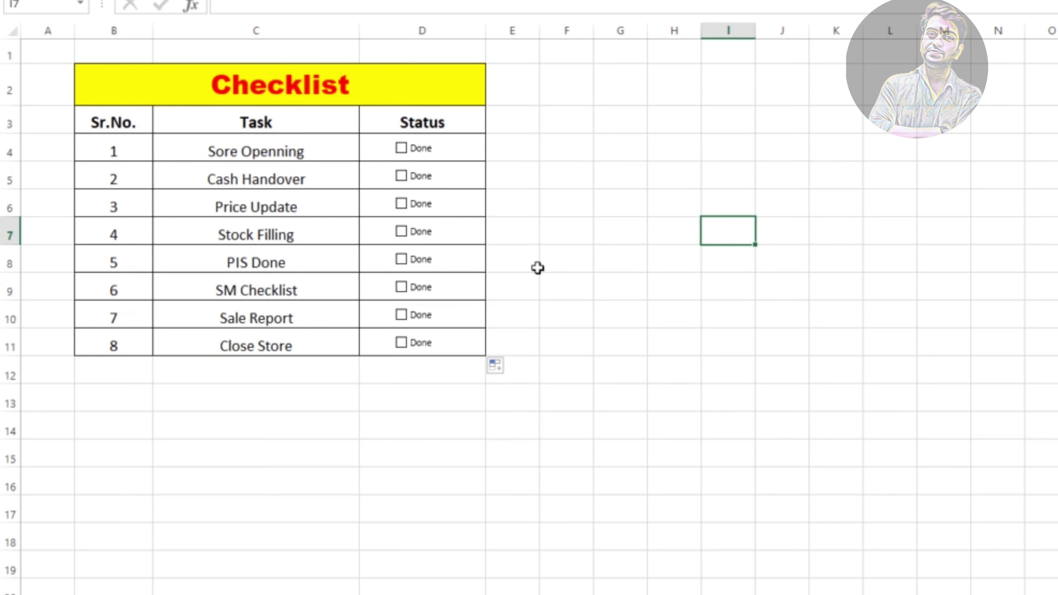
# Step: Tick the Done check box for the Sore Openning task
pyautogui.click(579, 336)
pyautogui.click(401, 150)
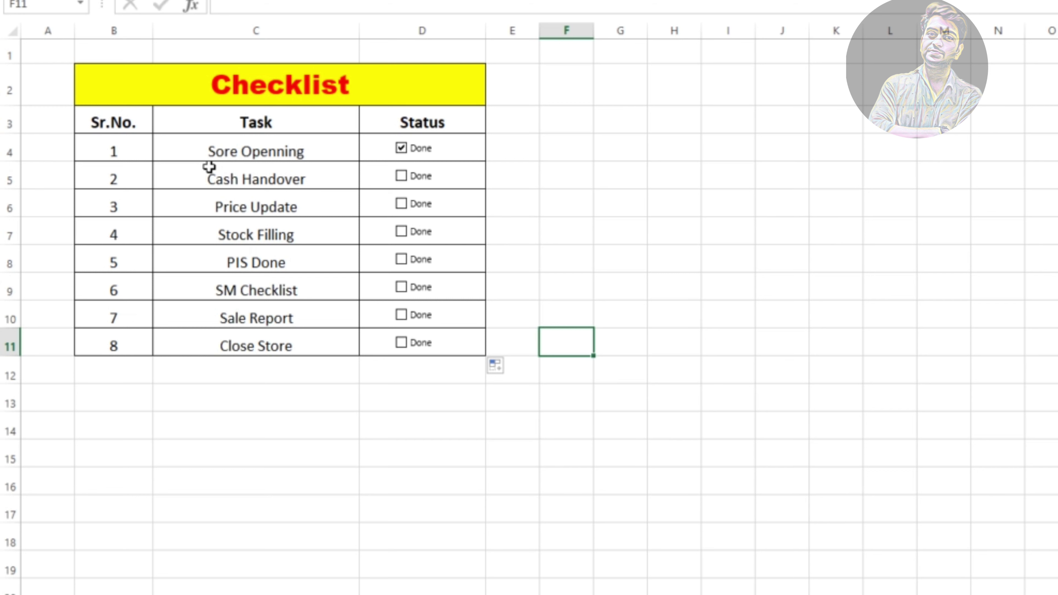
pyautogui.click(543, 238)
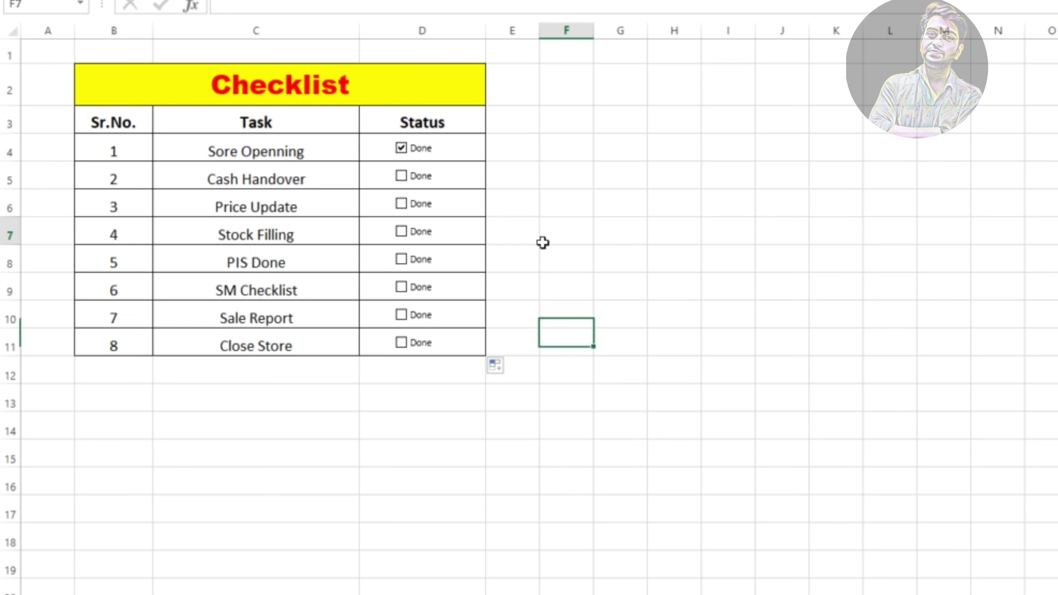
# Step: Open the Format Control settings of the Sore Openning check box
pyautogui.rightClick(402, 151)
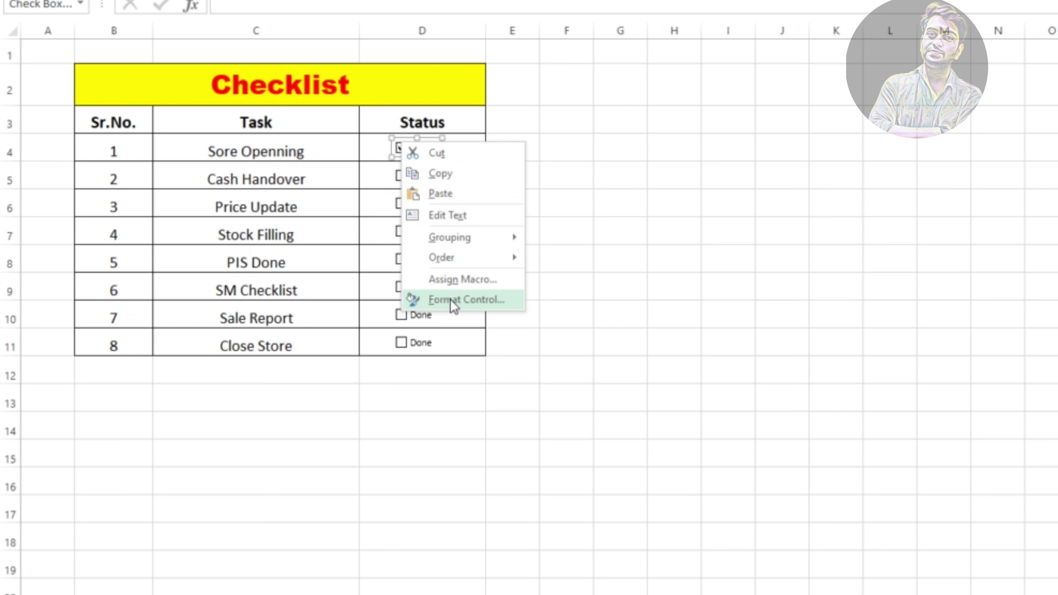
pyautogui.press('Escape')
pyautogui.rightClick(660, 279)
pyautogui.press('Escape')
pyautogui.rightClick(400, 148)
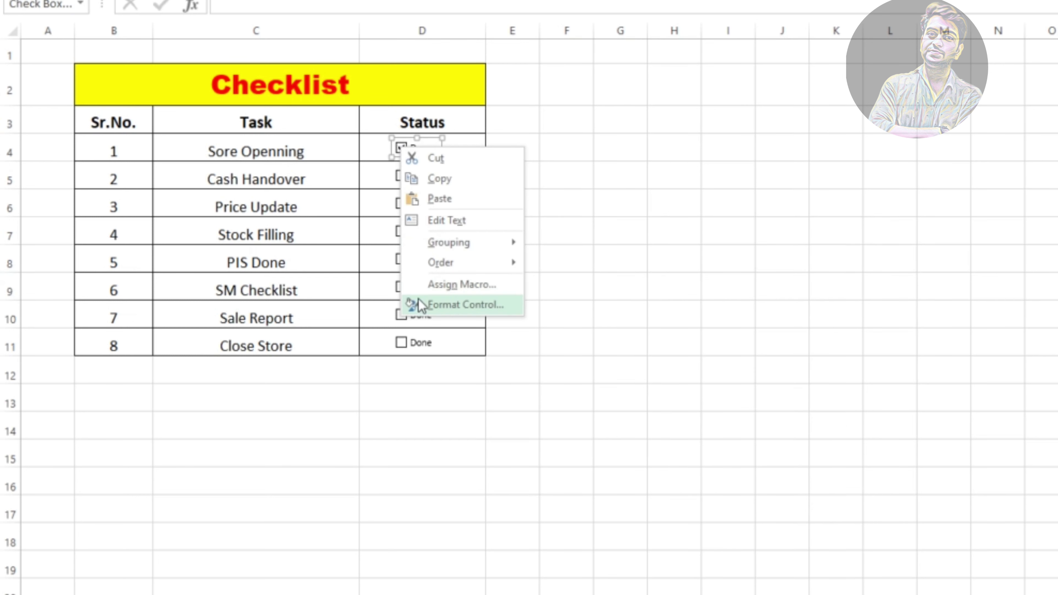
pyautogui.click(465, 304)
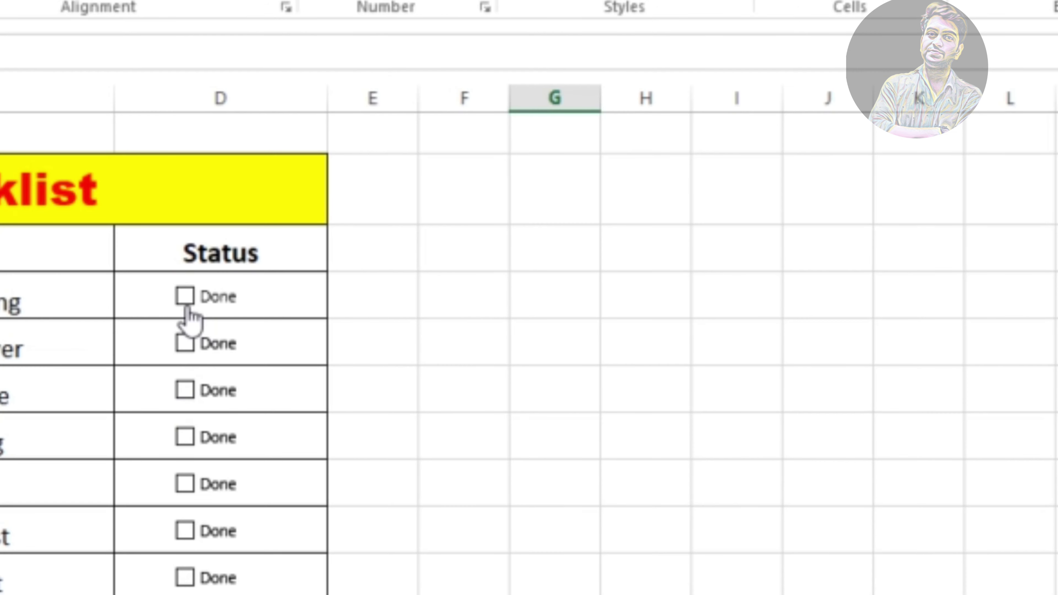
# Step: Tick the Done check boxes and clear the cell link in the Sore Openning check box's Format Control settings
pyautogui.click(402, 150)
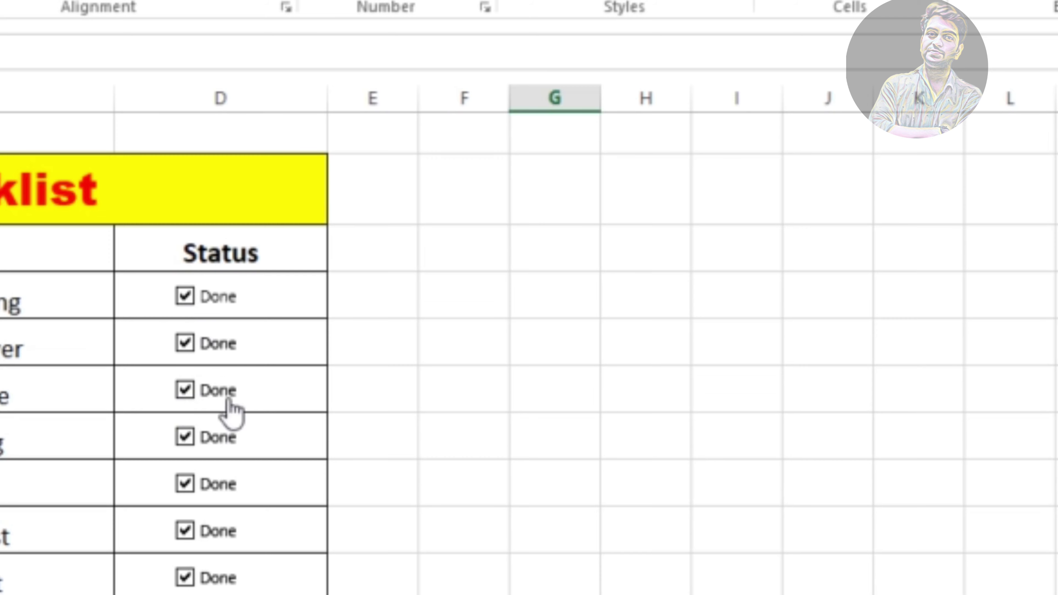
pyautogui.rightClick(183, 296)
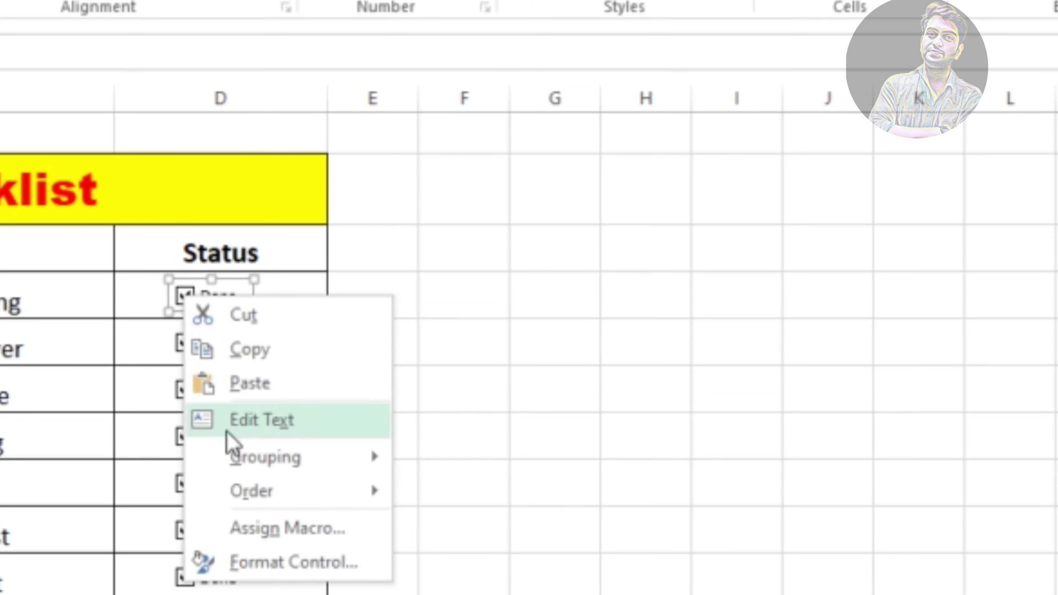
pyautogui.click(250, 563)
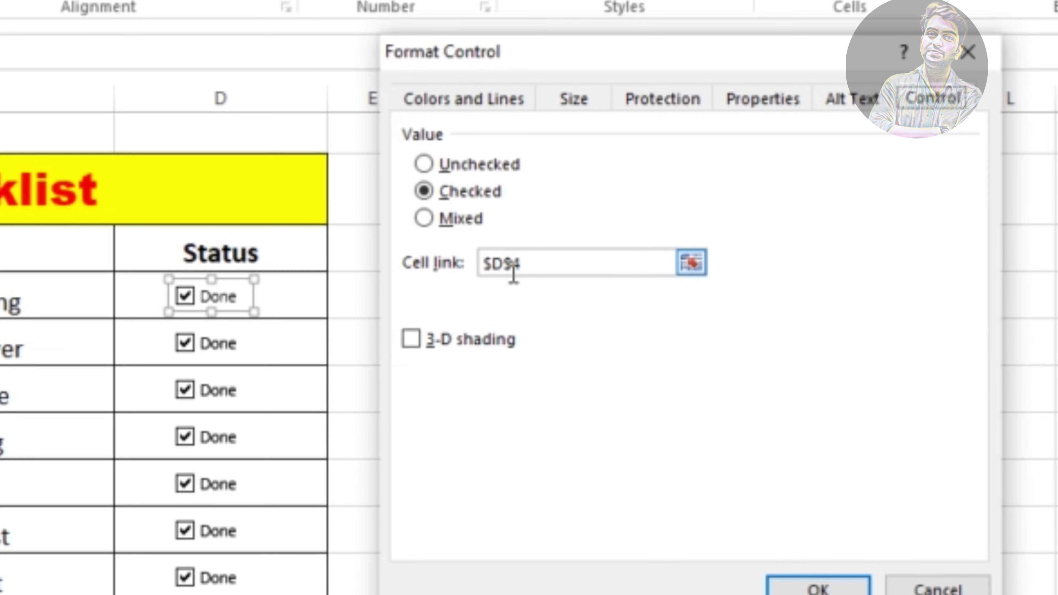
pyautogui.click(510, 262)
pyautogui.click(514, 263)
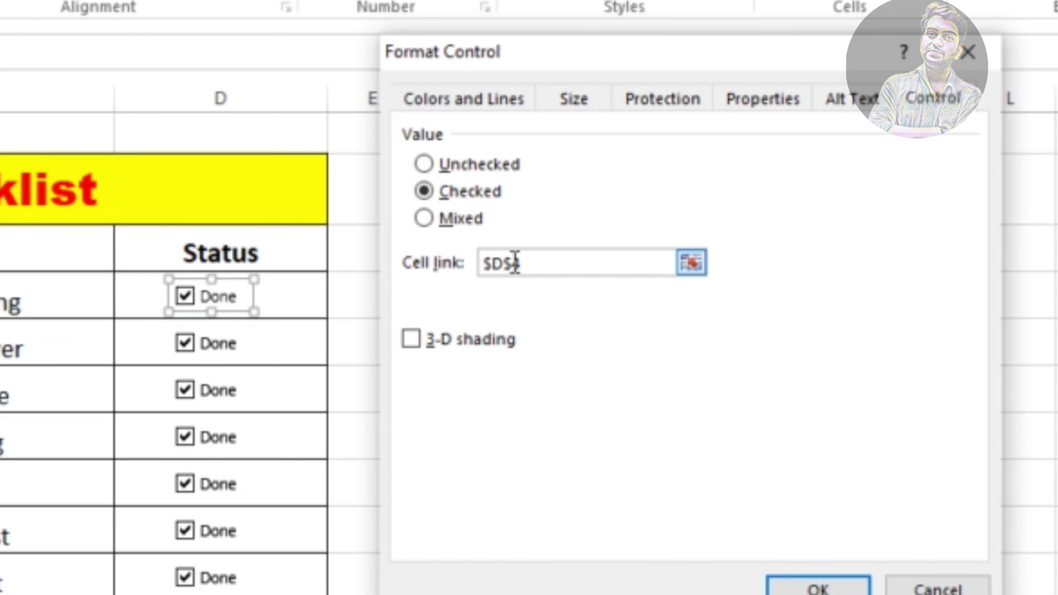
pyautogui.press('BackSpace')
pyautogui.click(488, 263)
pyautogui.press('BackSpace')
pyautogui.click(796, 586)
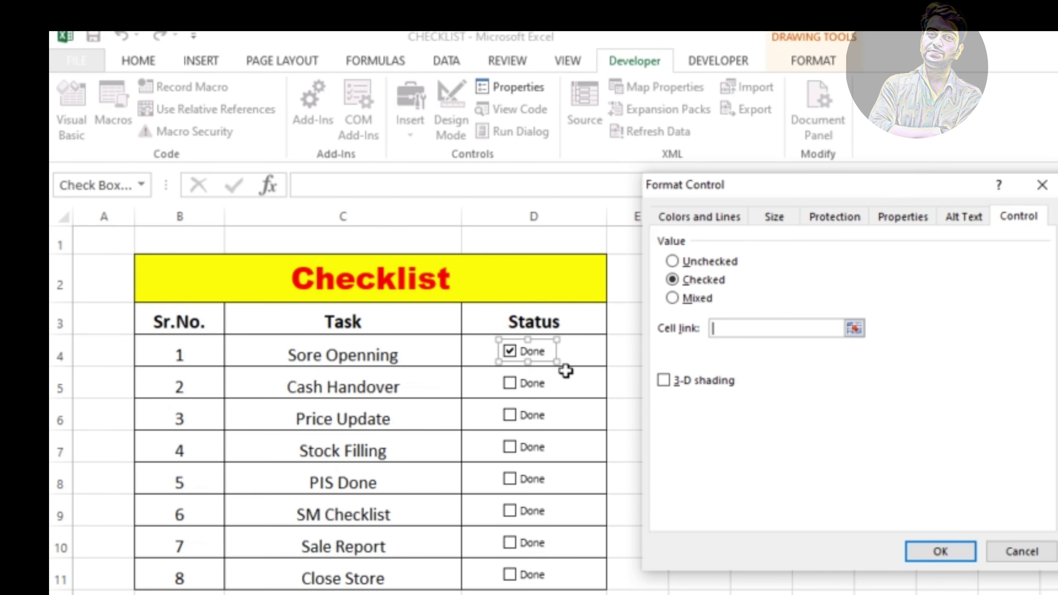
# Step: Link the Sore Openning check box to cell $D$4 and apply the control settings
pyautogui.click(484, 354)
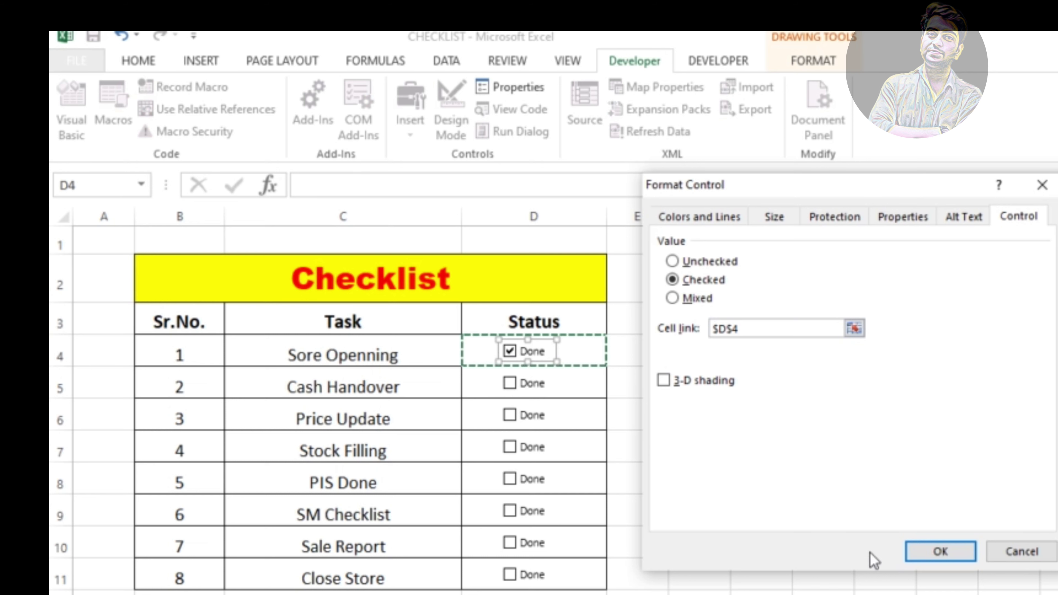
pyautogui.click(933, 554)
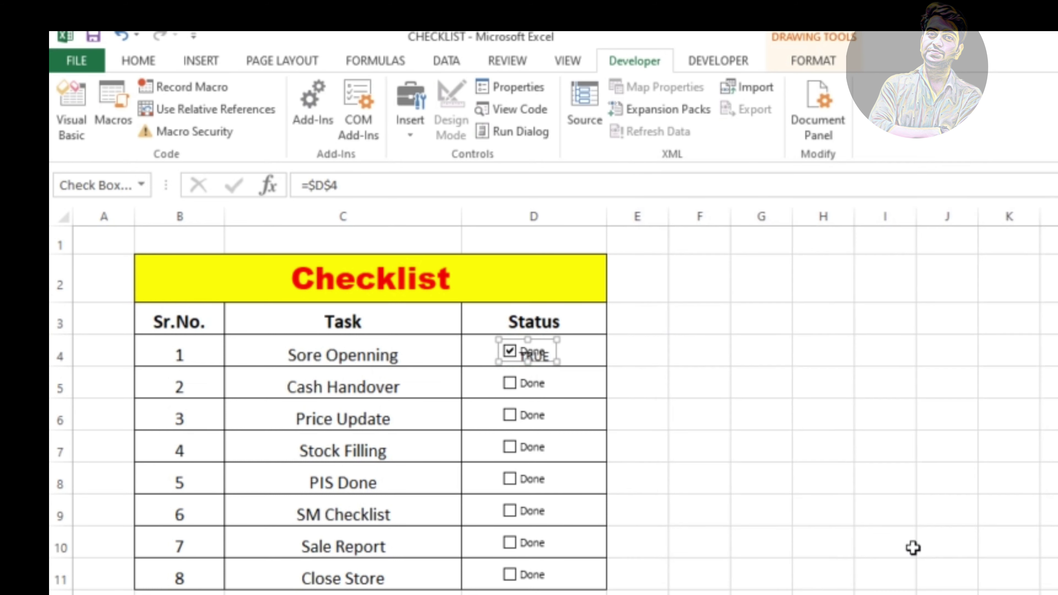
pyautogui.click(665, 379)
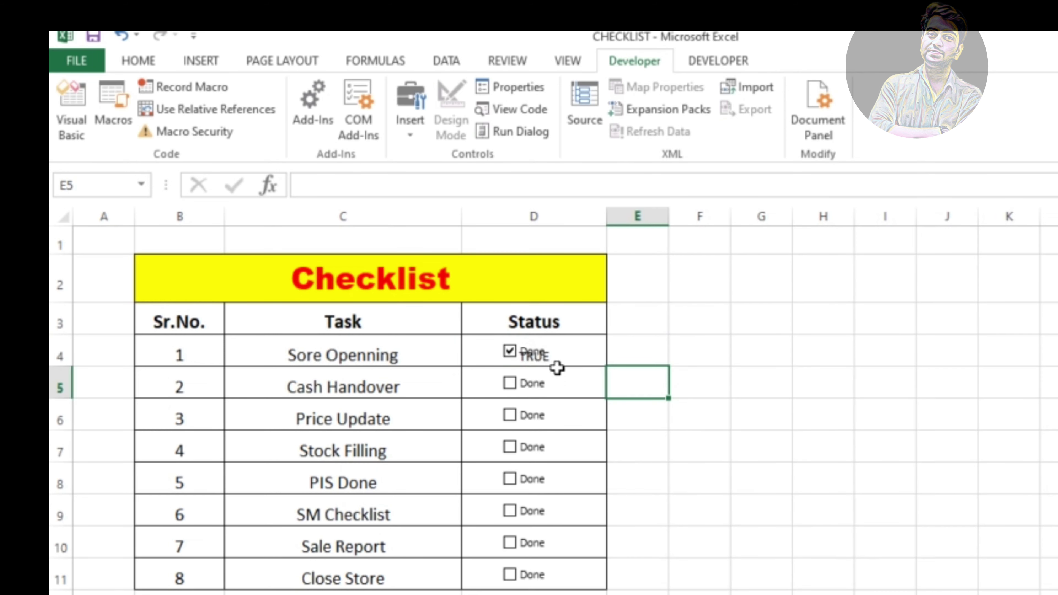
pyautogui.click(526, 364)
pyautogui.click(527, 369)
pyautogui.click(829, 447)
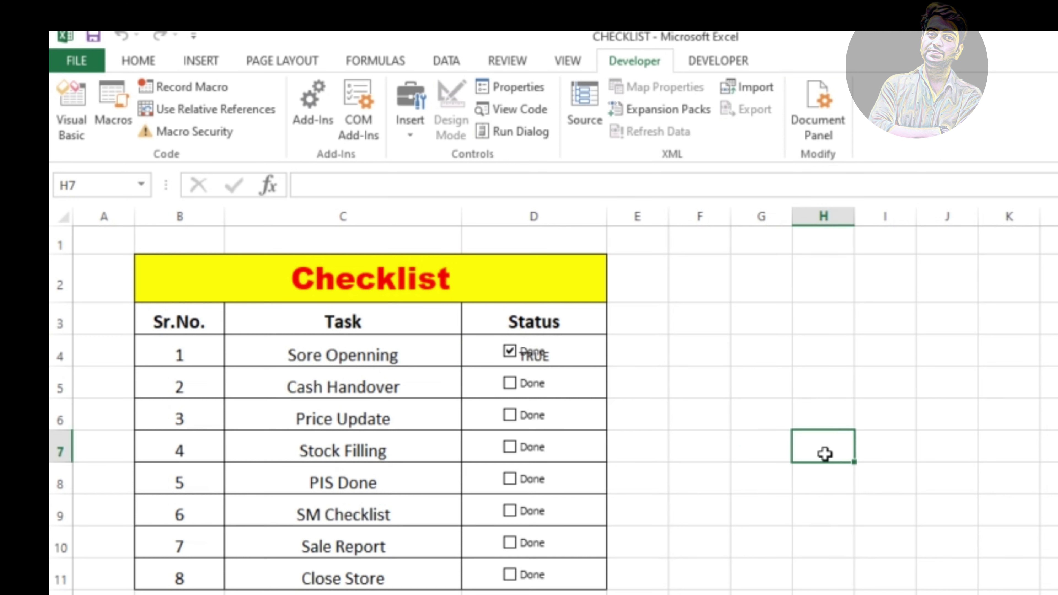
# Step: Set the font colour of cell D4 to white to hide the linked value behind the check box
pyautogui.click(588, 353)
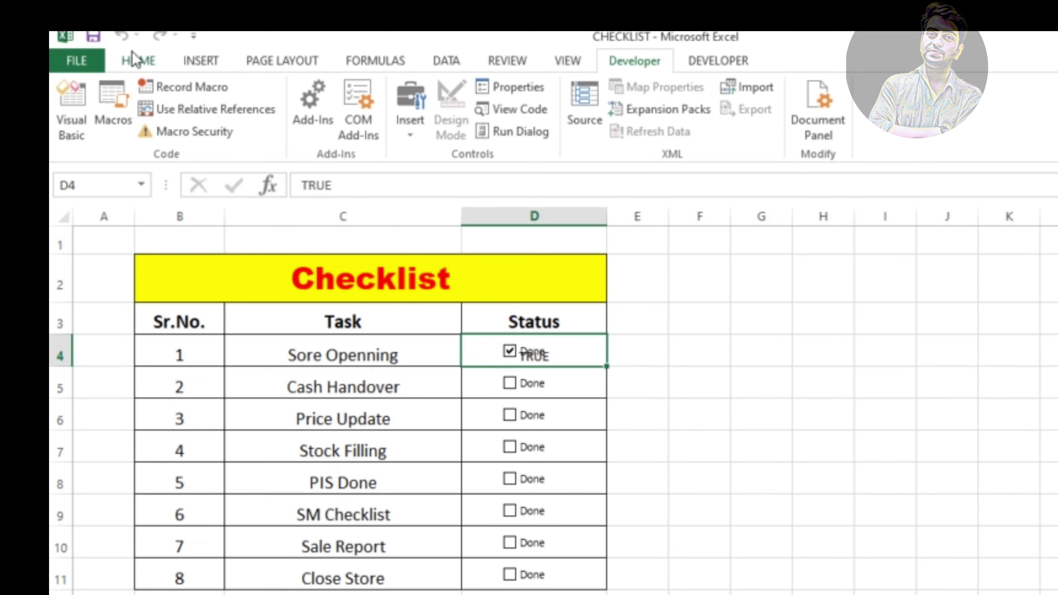
pyautogui.click(138, 61)
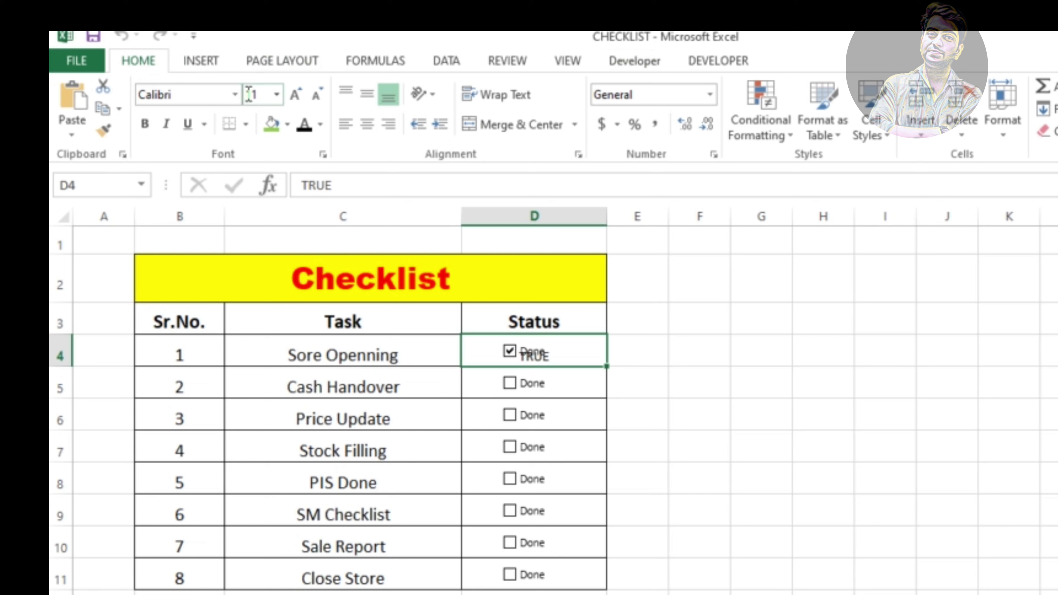
pyautogui.click(321, 125)
pyautogui.click(308, 190)
pyautogui.click(909, 437)
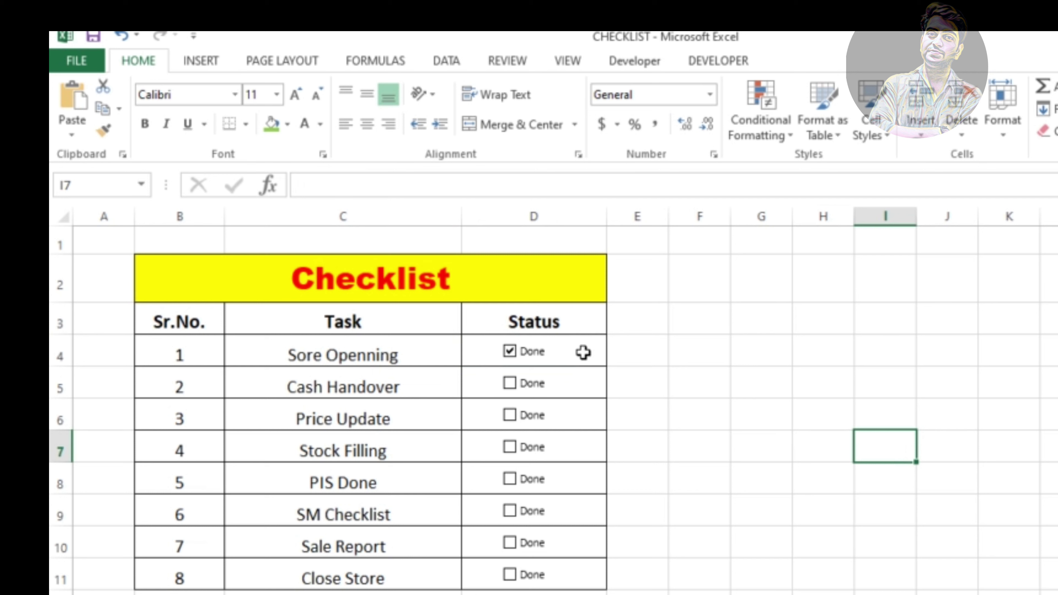
# Step: Toggle the Sore Openning check box and fill cell D4 down the Status column through D11
pyautogui.click(508, 355)
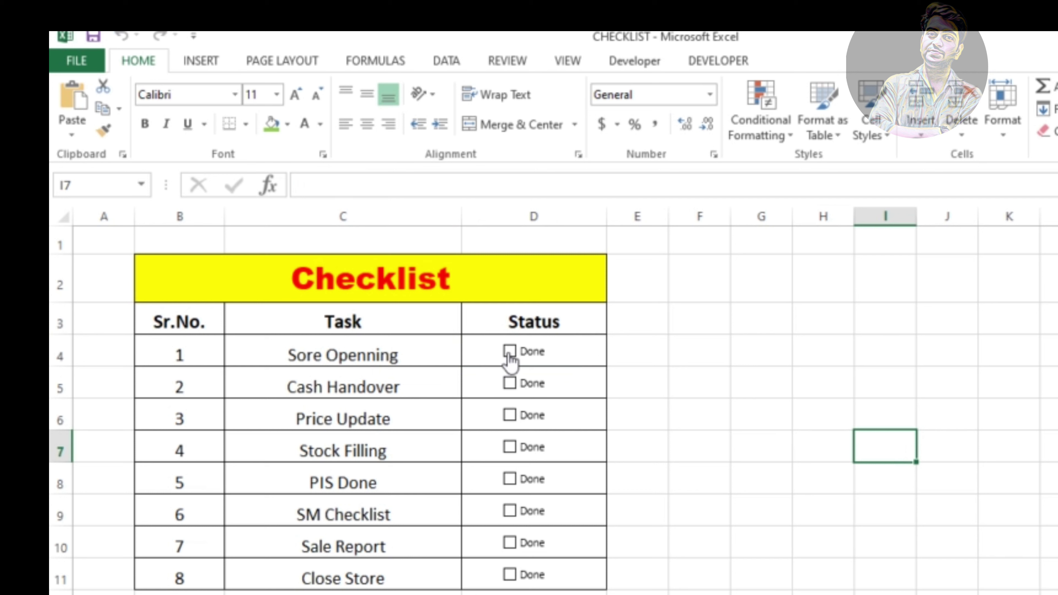
pyautogui.click(591, 358)
pyautogui.moveTo(607, 367); pyautogui.dragTo(609, 591)
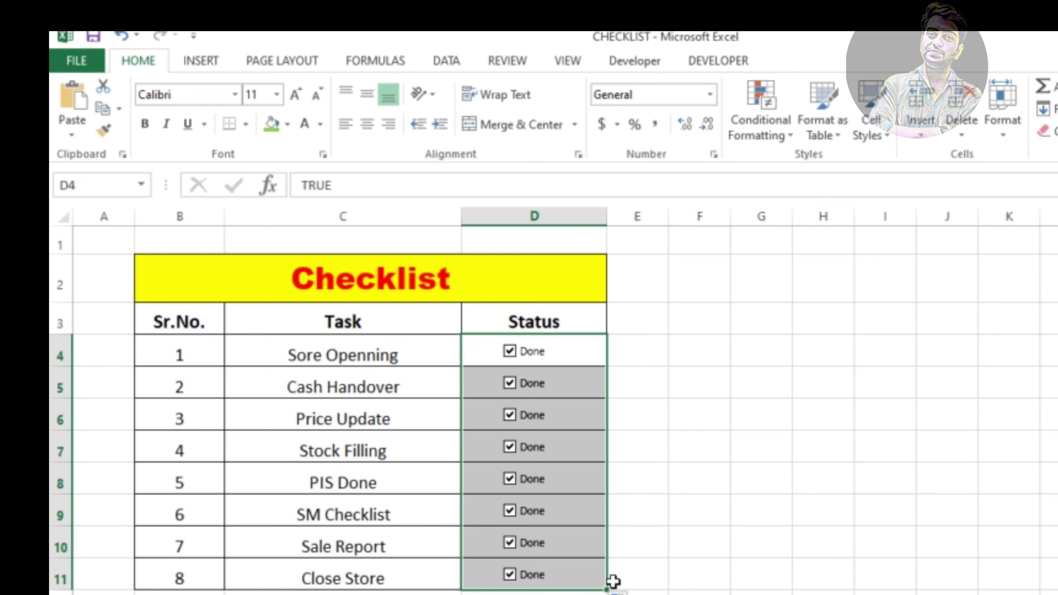
pyautogui.click(796, 515)
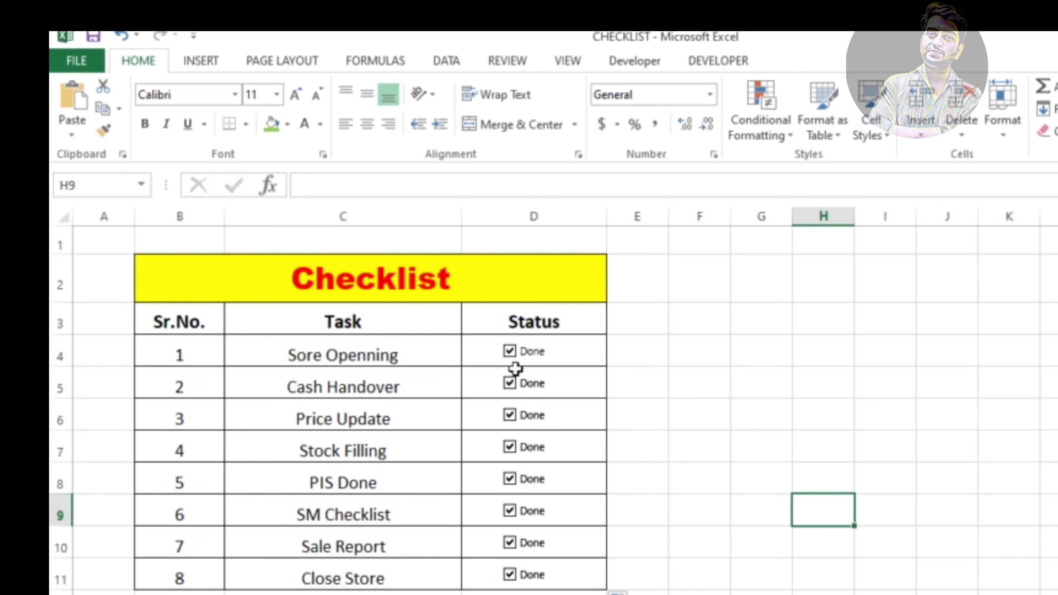
# Step: Toggle the Done check boxes in the Status column to test how they respond
pyautogui.click(509, 362)
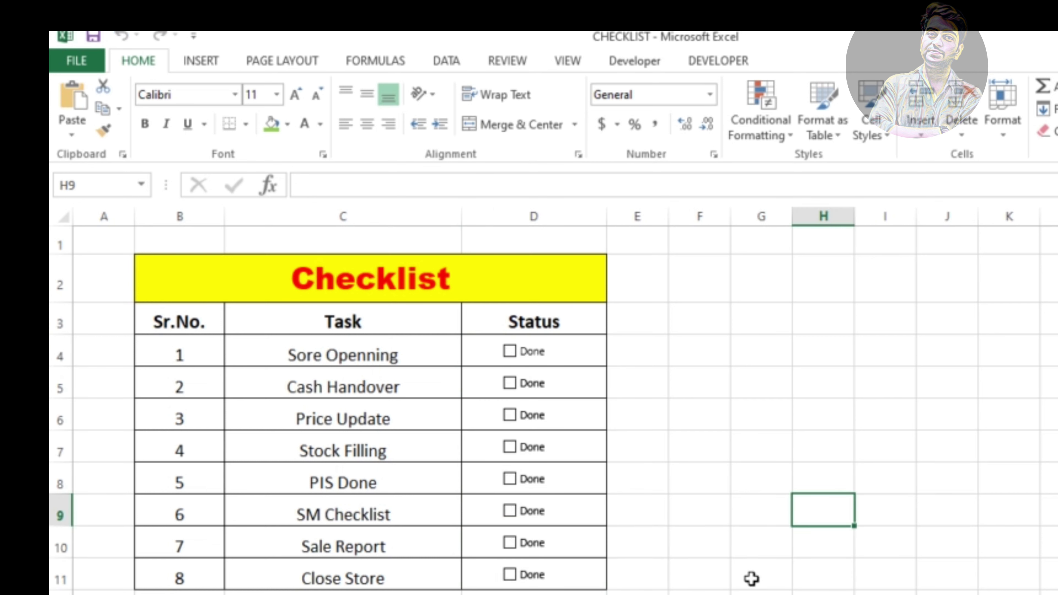
pyautogui.click(510, 481)
pyautogui.click(510, 416)
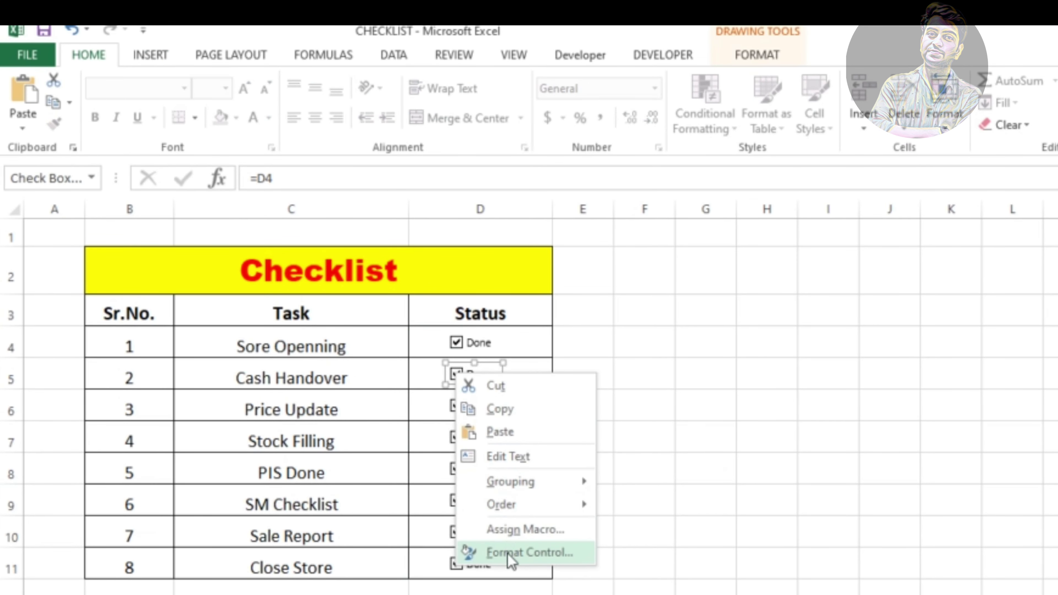
# Step: Change the cell link of the Cash Handover check box to D5
pyautogui.click(509, 554)
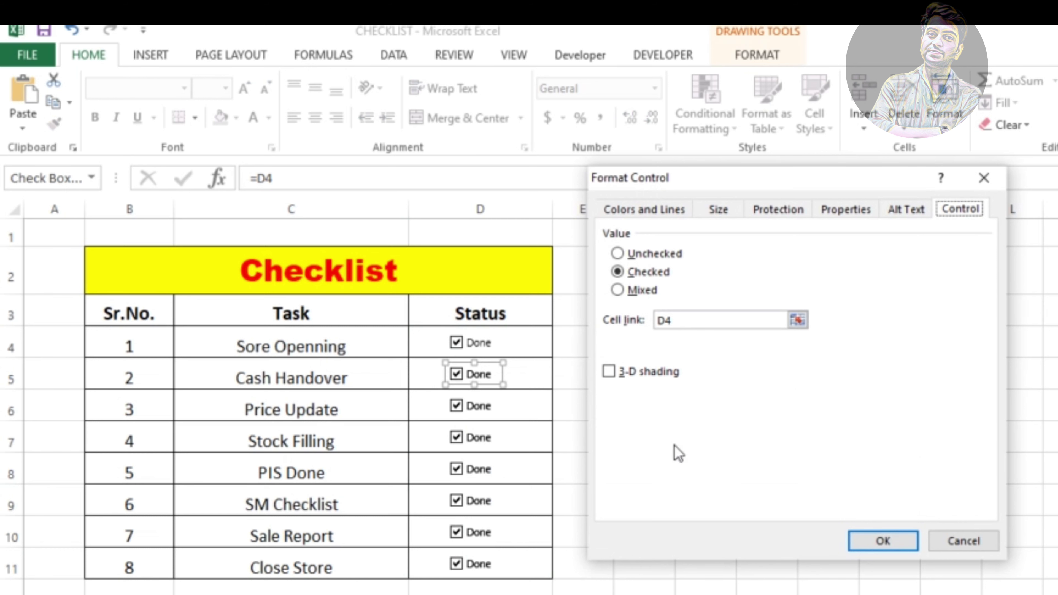
pyautogui.click(684, 319)
pyautogui.press('BackSpace')
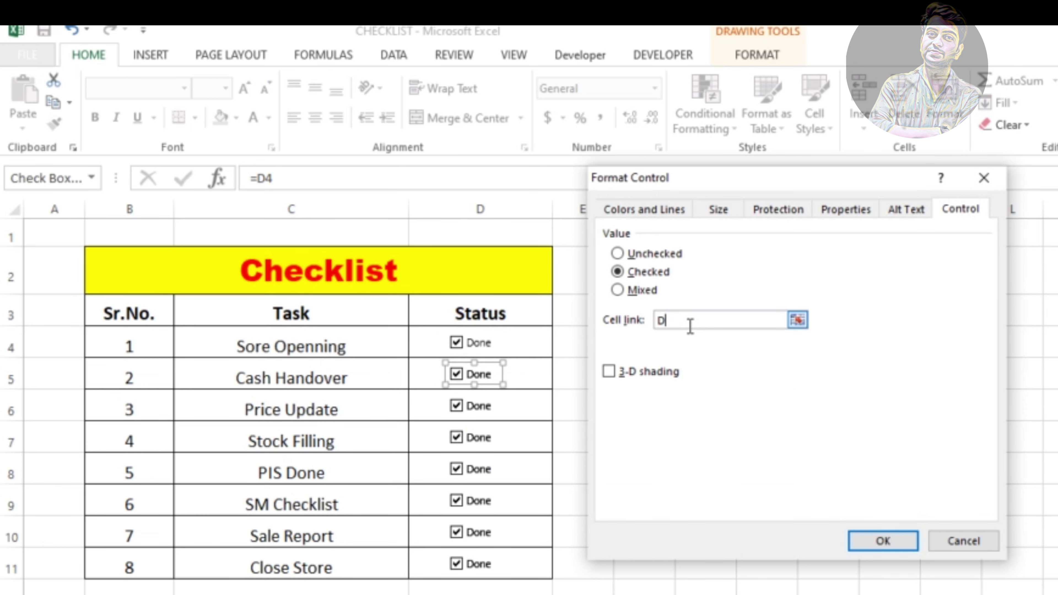
pyautogui.write('5')
pyautogui.click(869, 540)
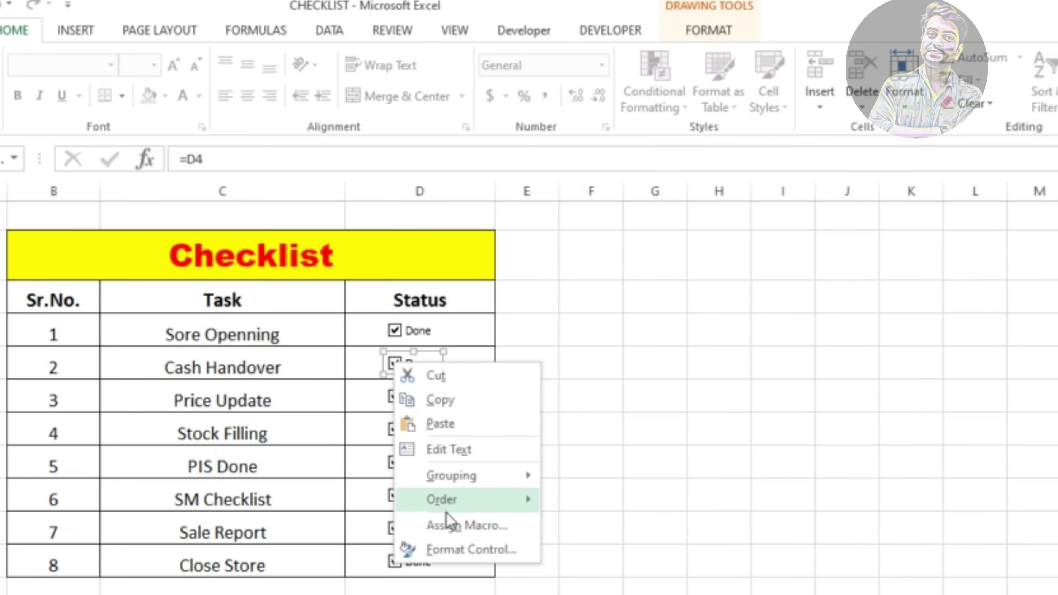
pyautogui.click(452, 551)
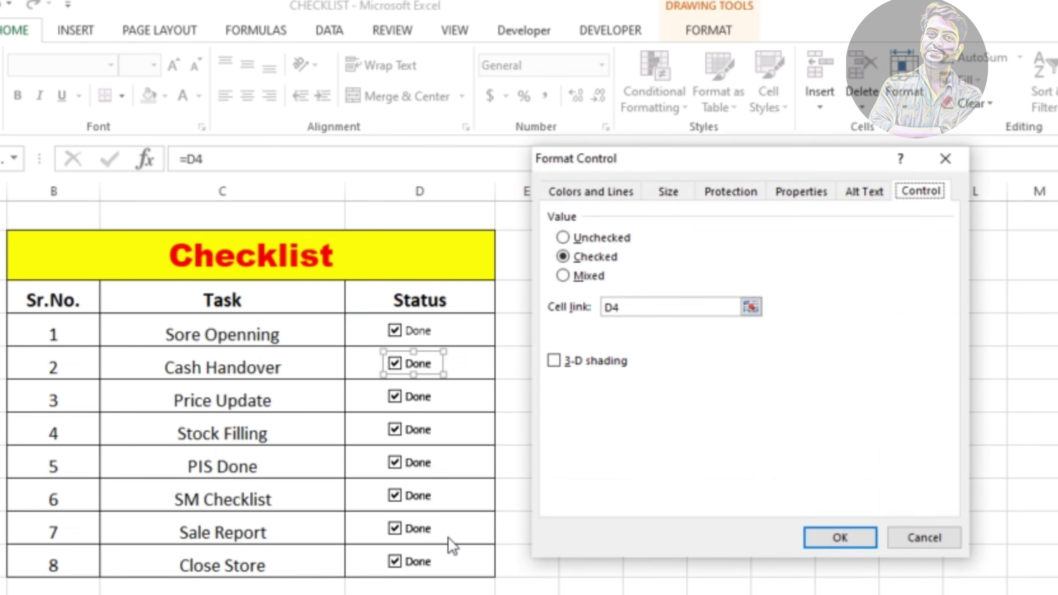
pyautogui.click(638, 313)
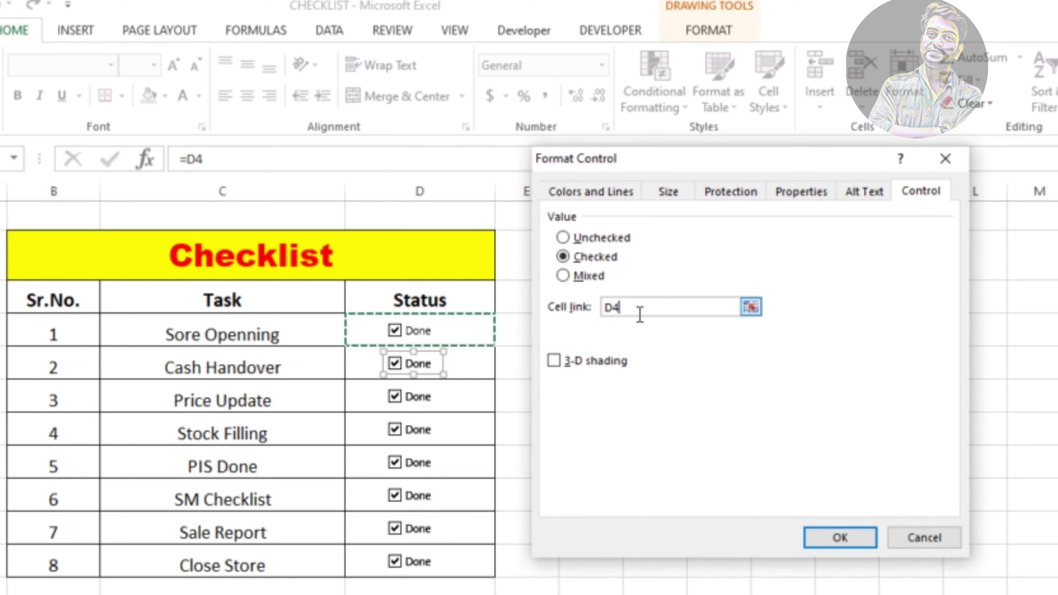
pyautogui.press('BackSpace')
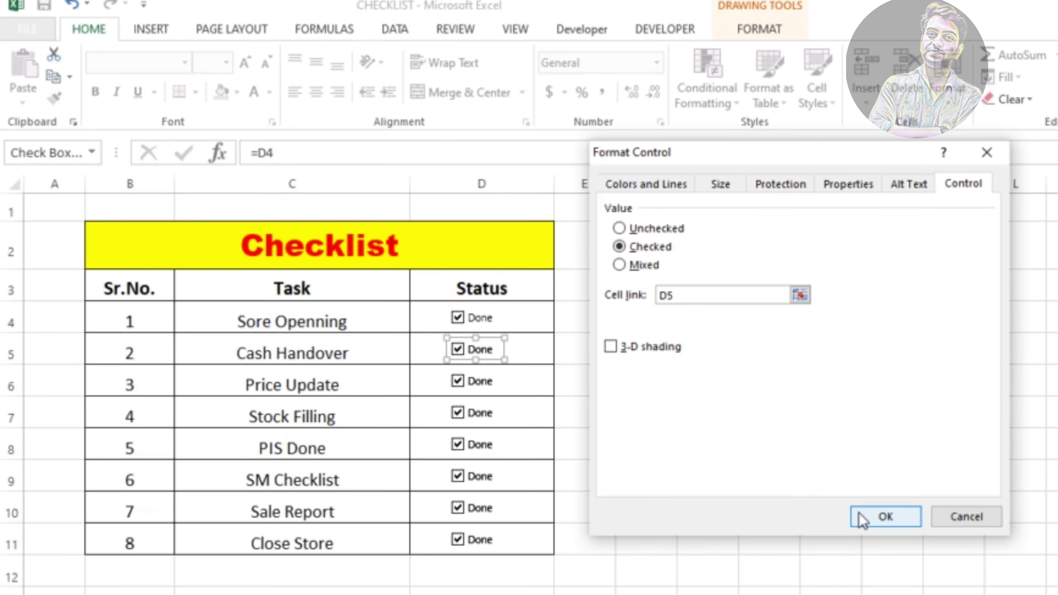
pyautogui.click(817, 539)
# Step: Change the cell link of the Price Update check box to D6
pyautogui.rightClick(461, 386)
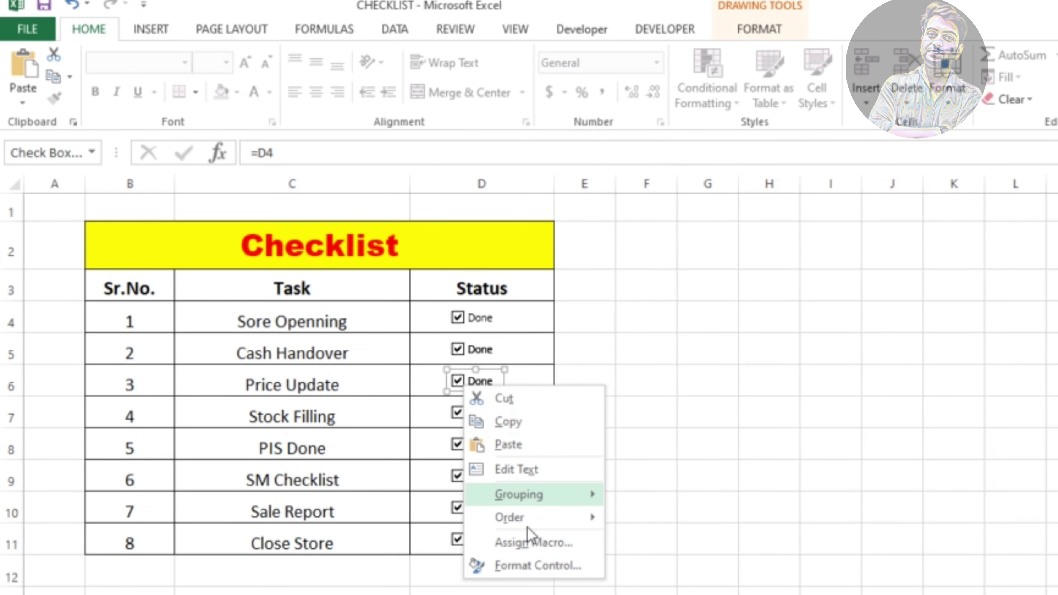
pyautogui.click(529, 571)
pyautogui.click(675, 297)
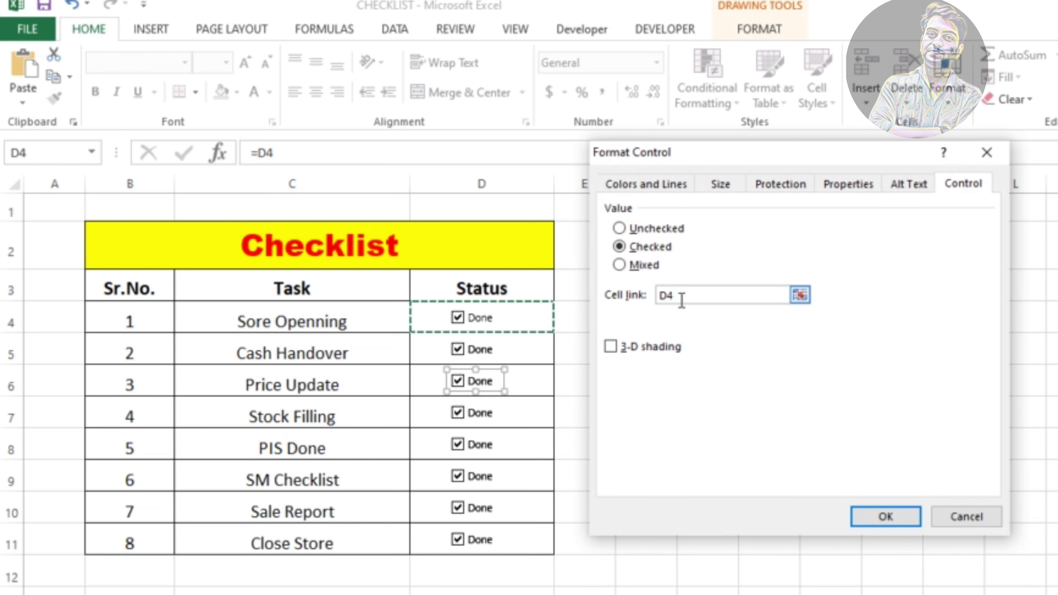
pyautogui.press('BackSpace')
pyautogui.write('6')
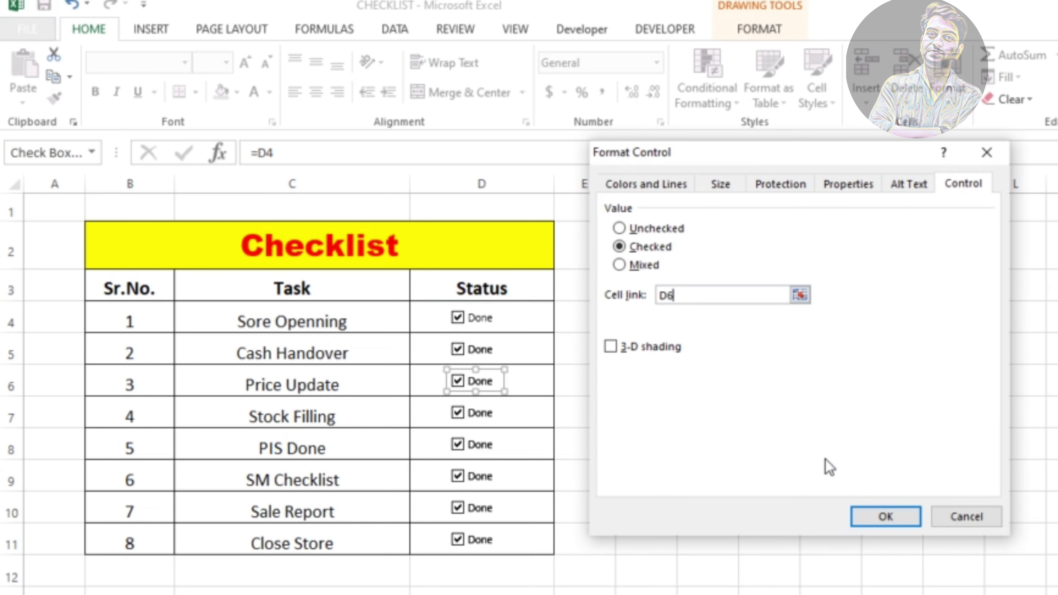
pyautogui.click(885, 519)
# Step: Change the cell link of the Stock Filling check box to D7
pyautogui.rightClick(459, 416)
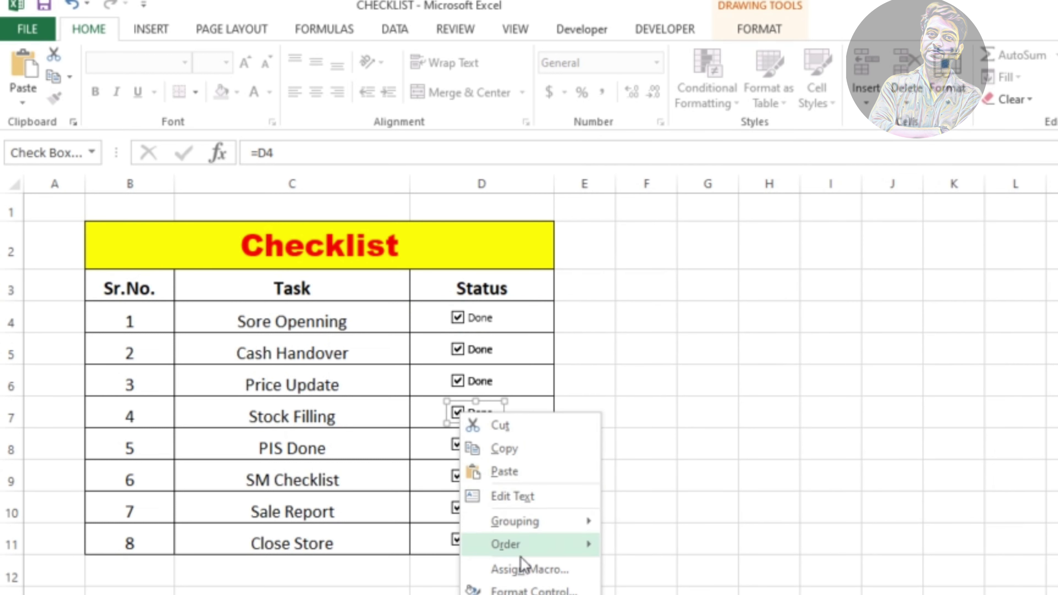
pyautogui.click(527, 588)
pyautogui.click(688, 299)
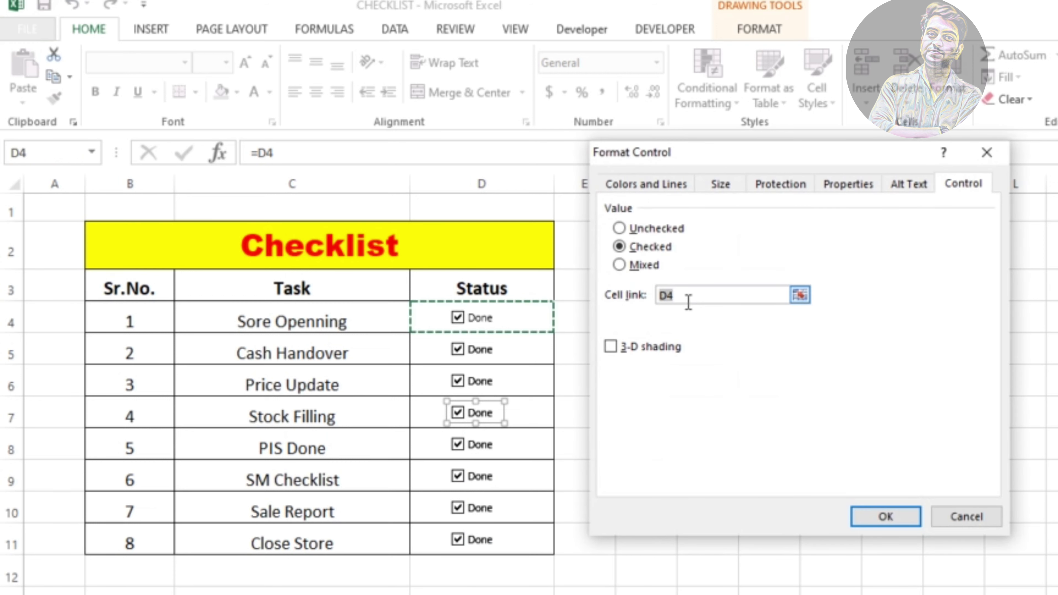
pyautogui.press('BackSpace')
pyautogui.write('7')
pyautogui.click(886, 517)
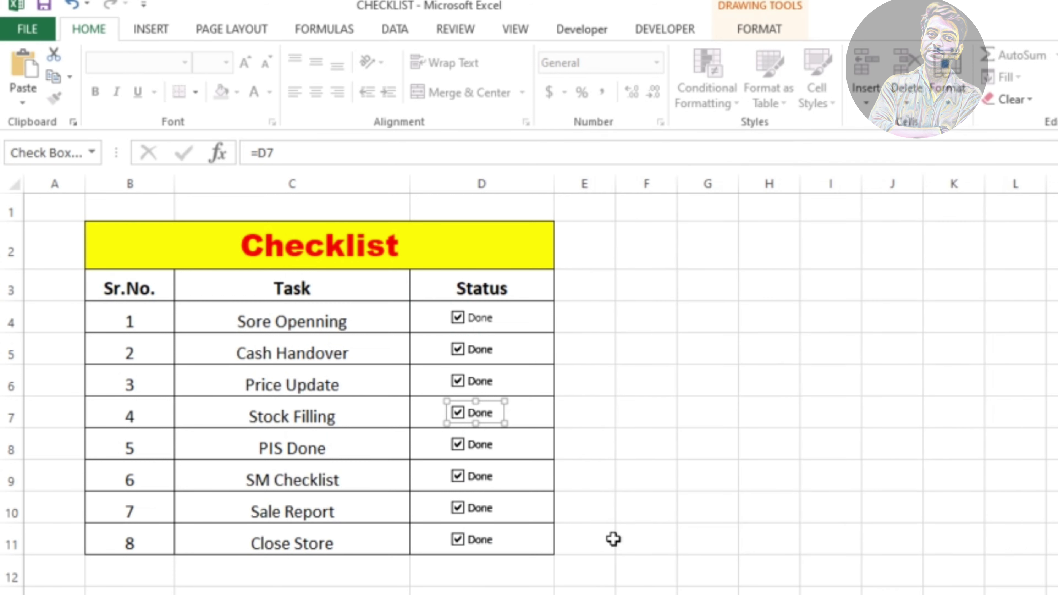
# Step: Change the cell link of the PIS Done check box to D8
pyautogui.rightClick(459, 445)
pyautogui.click(527, 591)
pyautogui.click(708, 297)
pyautogui.press('BackSpace')
pyautogui.write('8')
pyautogui.click(886, 517)
# Step: Change the cell link of the SM Checklist check box to D9
pyautogui.rightClick(459, 478)
pyautogui.click(558, 592)
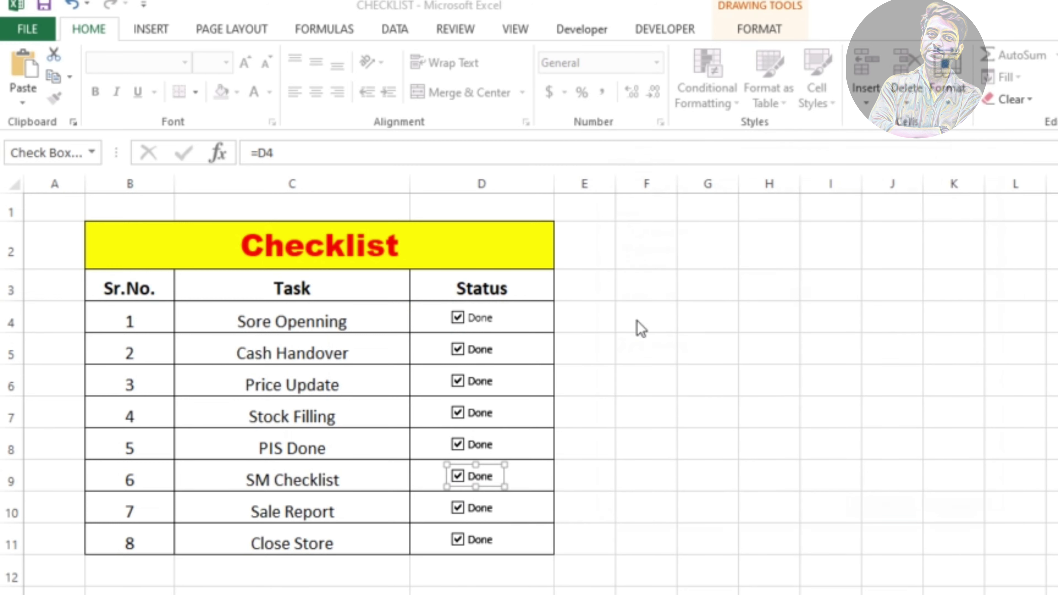
pyautogui.click(683, 297)
pyautogui.press('BackSpace')
pyautogui.write('9')
pyautogui.click(882, 509)
# Step: Change the cell link of the Sale Report check box to D10
pyautogui.rightClick(459, 508)
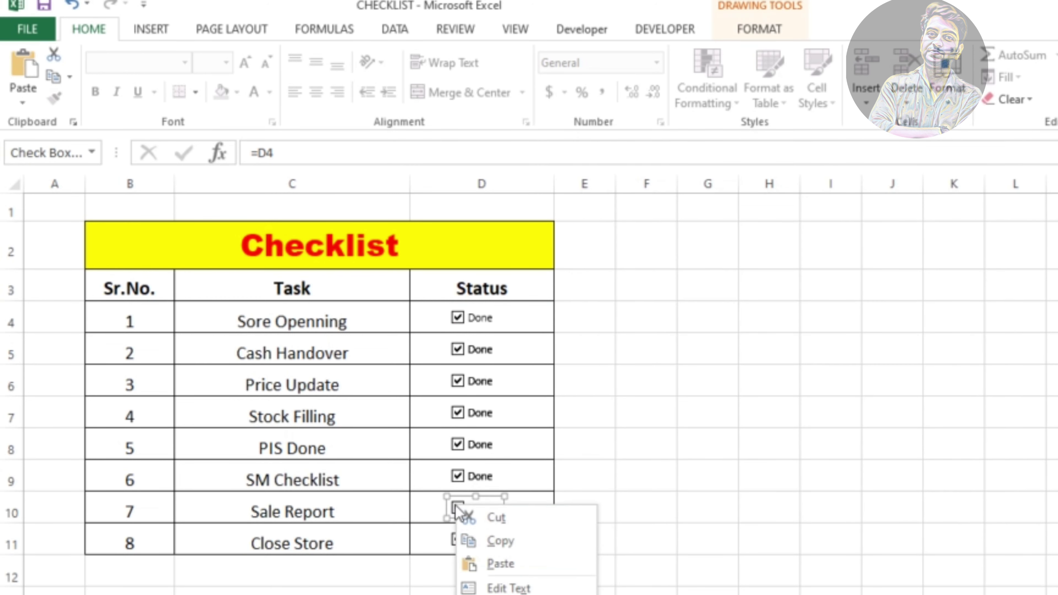
pyautogui.click(541, 592)
pyautogui.click(746, 296)
pyautogui.press('BackSpace')
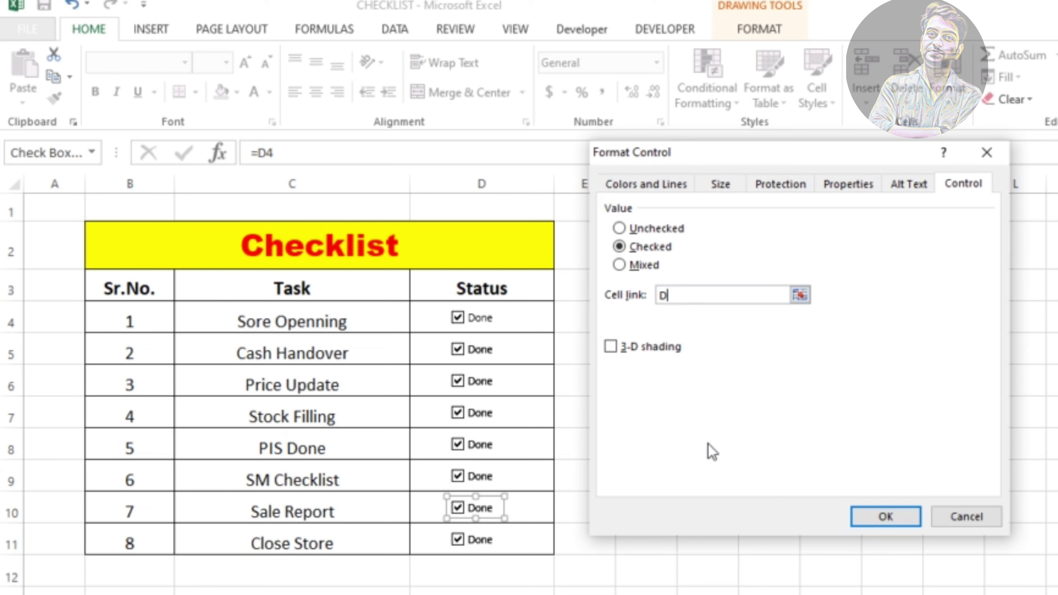
pyautogui.write('10')
pyautogui.click(862, 519)
# Step: Change the cell link of the Close Store check box to D11 and deselect the check box
pyautogui.rightClick(458, 541)
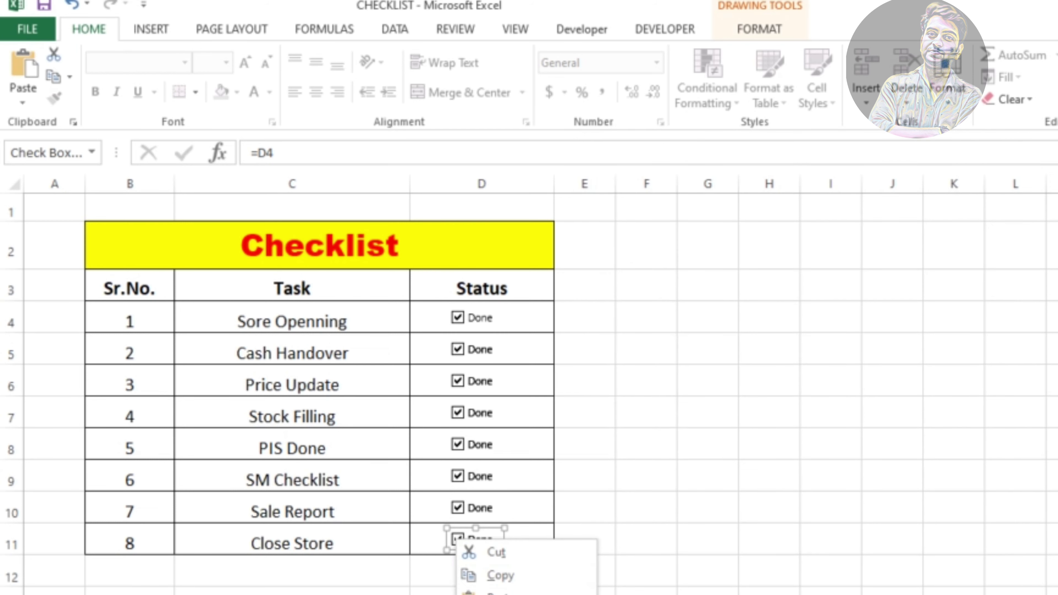
pyautogui.click(542, 592)
pyautogui.click(683, 294)
pyautogui.press('BackSpace')
pyautogui.write('11')
pyautogui.press('Return')
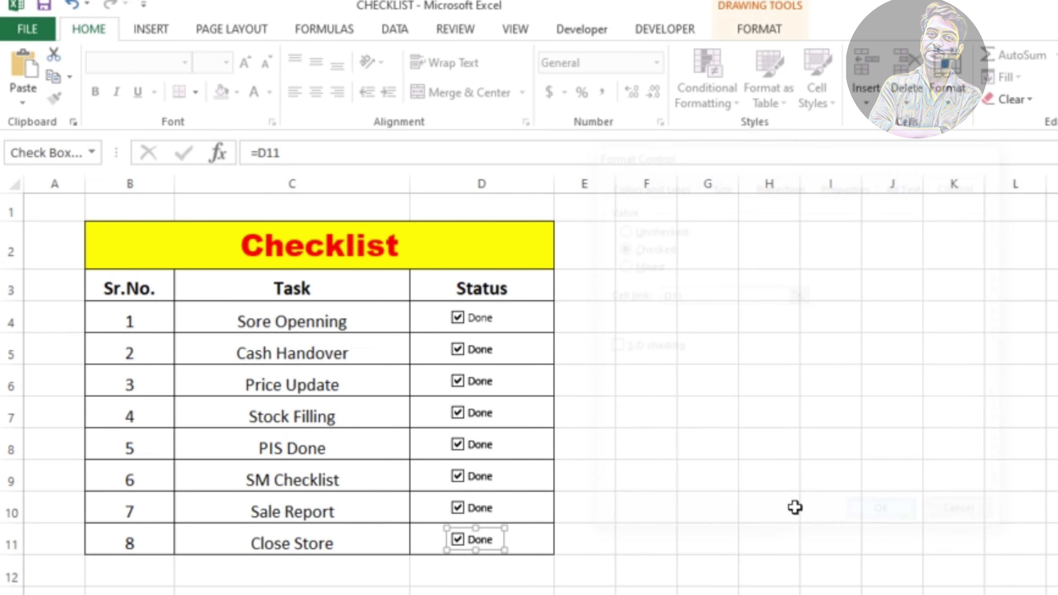
pyautogui.press('Escape')
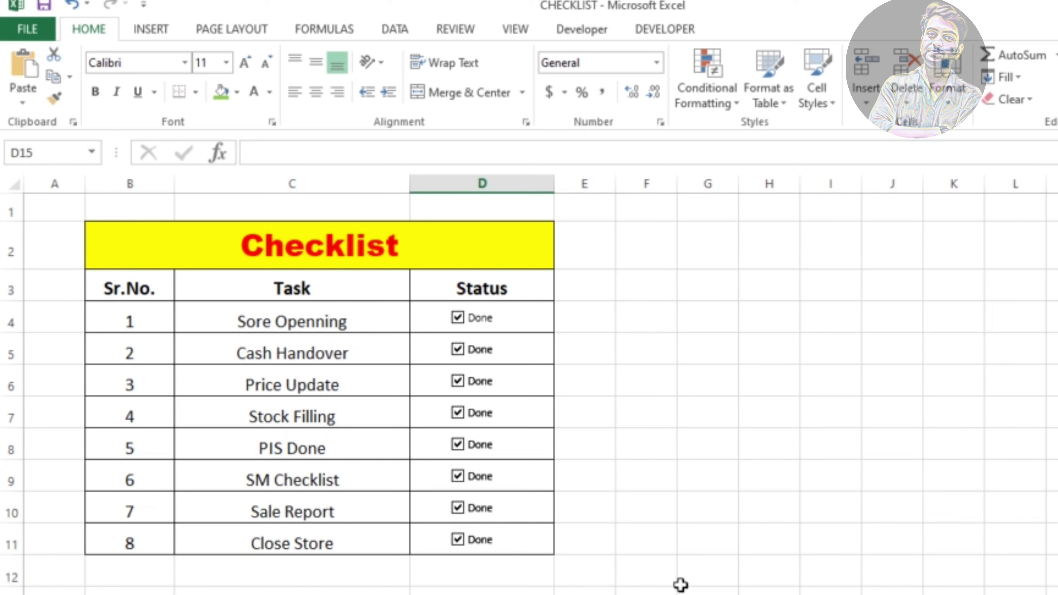
# Step: Clear the Done check boxes of all eight tasks and tick only the one for Sore Openning again
pyautogui.click(465, 327)
pyautogui.click(465, 327)
pyautogui.click(839, 528)
pyautogui.click(469, 328)
pyautogui.click(464, 358)
pyautogui.click(461, 391)
pyautogui.click(462, 417)
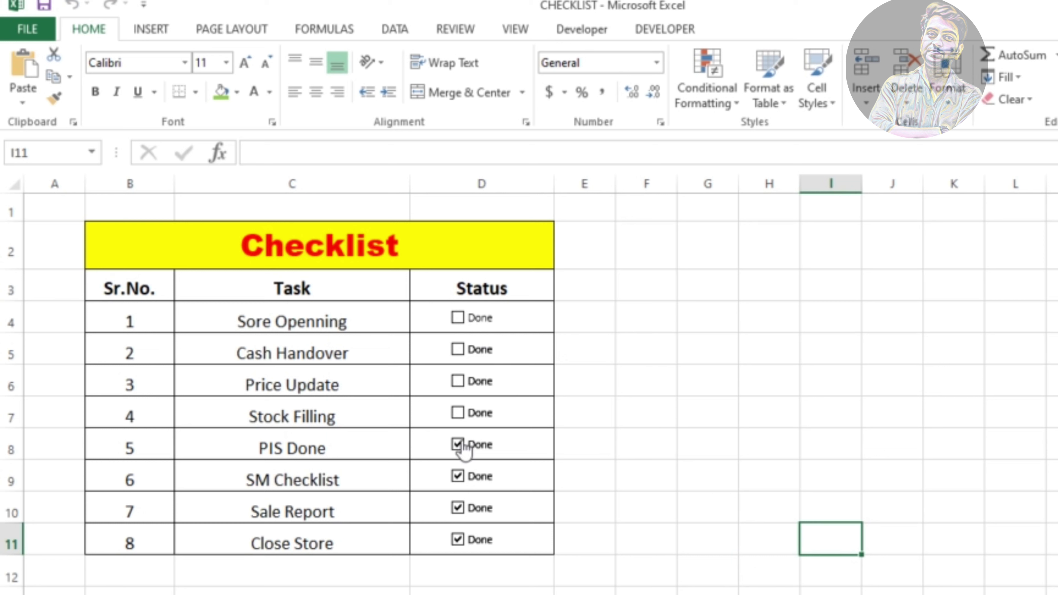
pyautogui.click(462, 450)
pyautogui.click(461, 479)
pyautogui.click(461, 511)
pyautogui.click(461, 541)
pyautogui.click(459, 318)
# Step: Create a formula-based conditional formatting rule for the task names in C4:C11 with the formula =$D4, keeping the row reference relative
pyautogui.moveTo(311, 317); pyautogui.dragTo(307, 539)
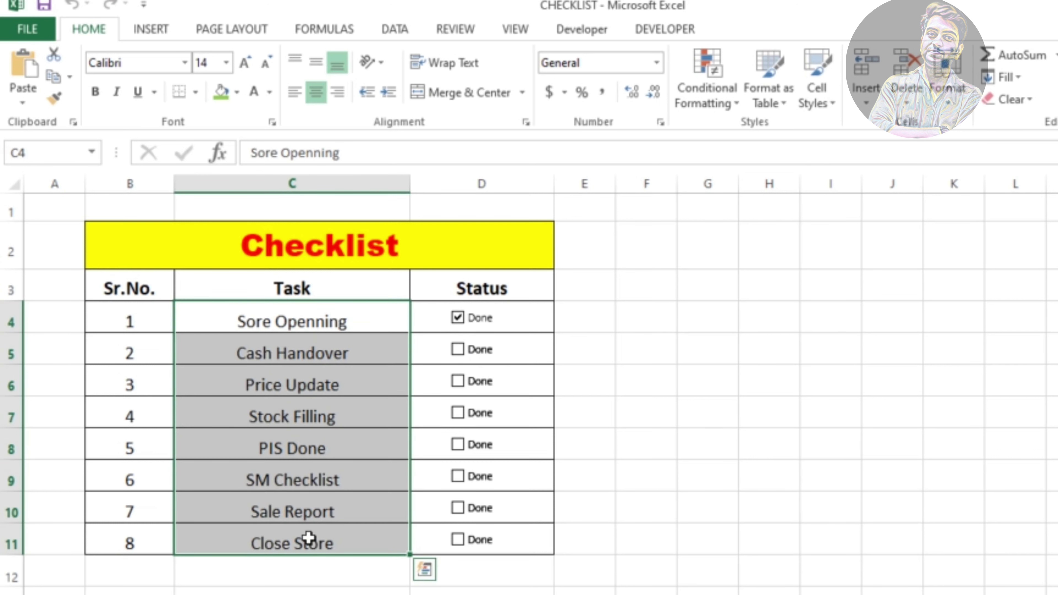
pyautogui.click(714, 104)
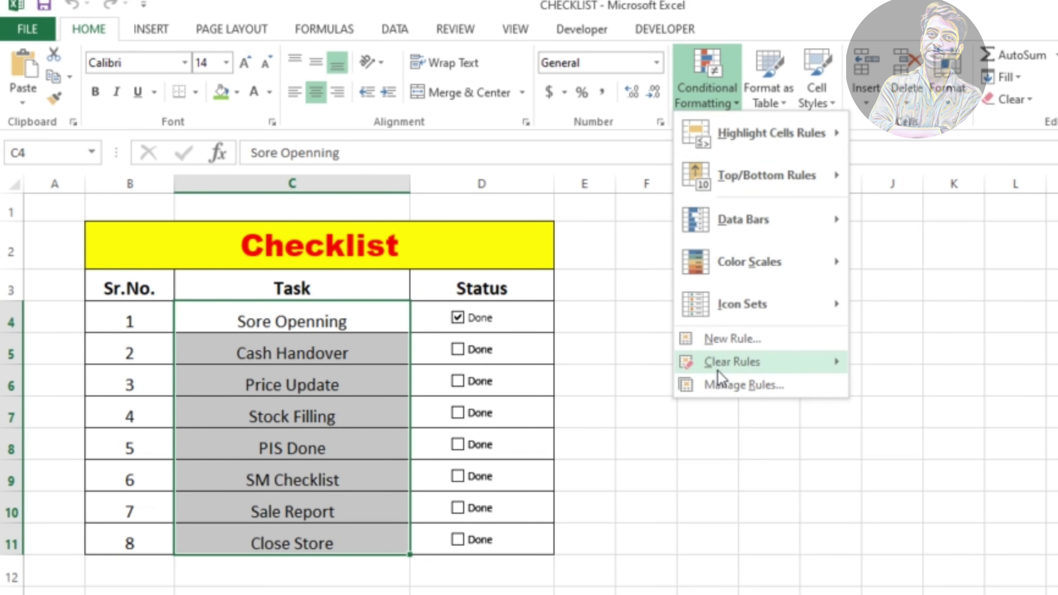
pyautogui.click(739, 340)
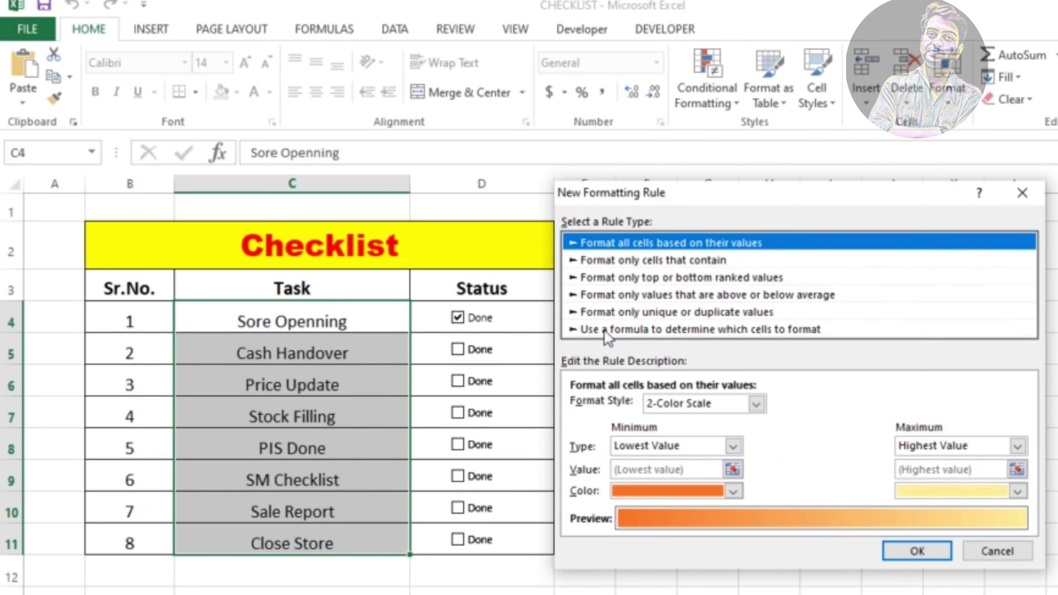
pyautogui.click(616, 329)
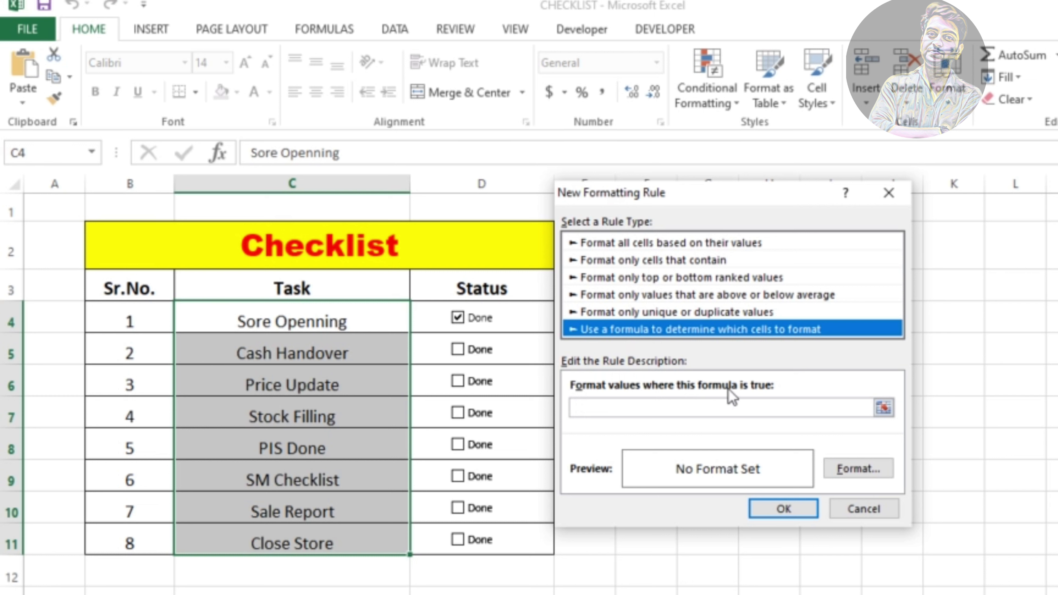
pyautogui.click(647, 406)
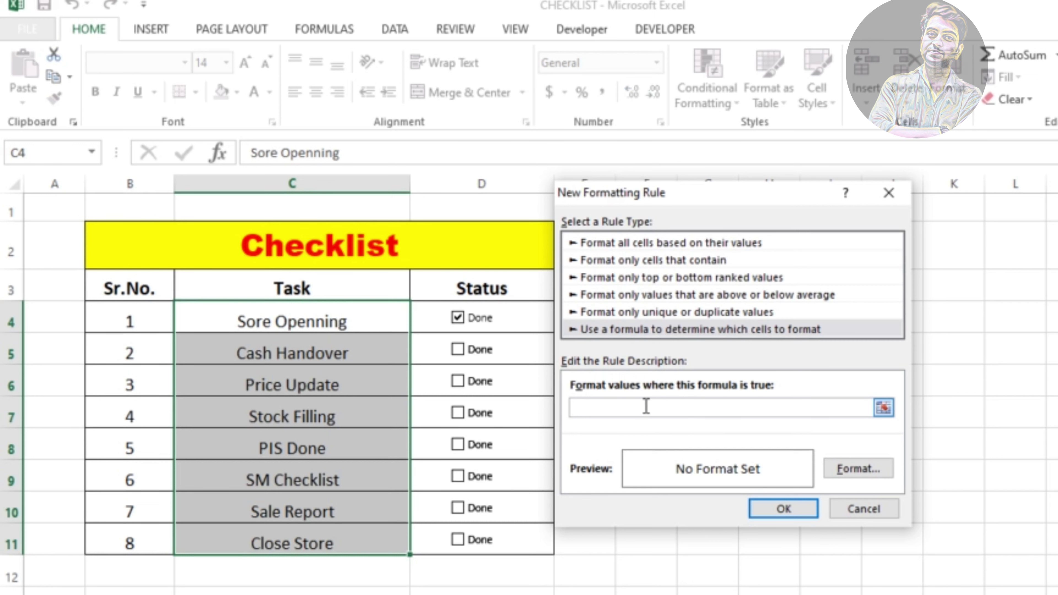
pyautogui.click(434, 319)
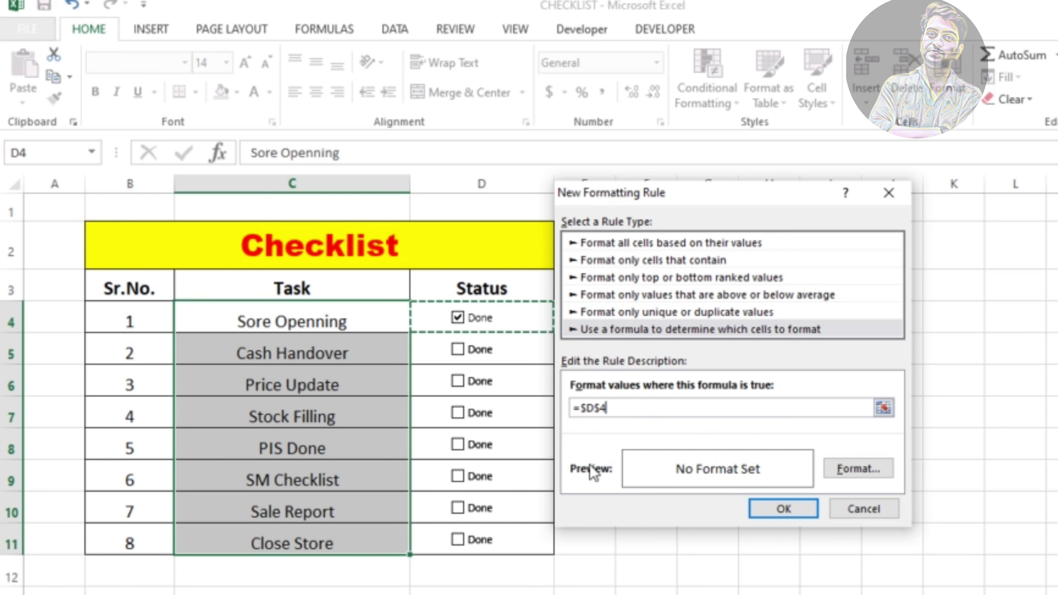
pyautogui.click(602, 407)
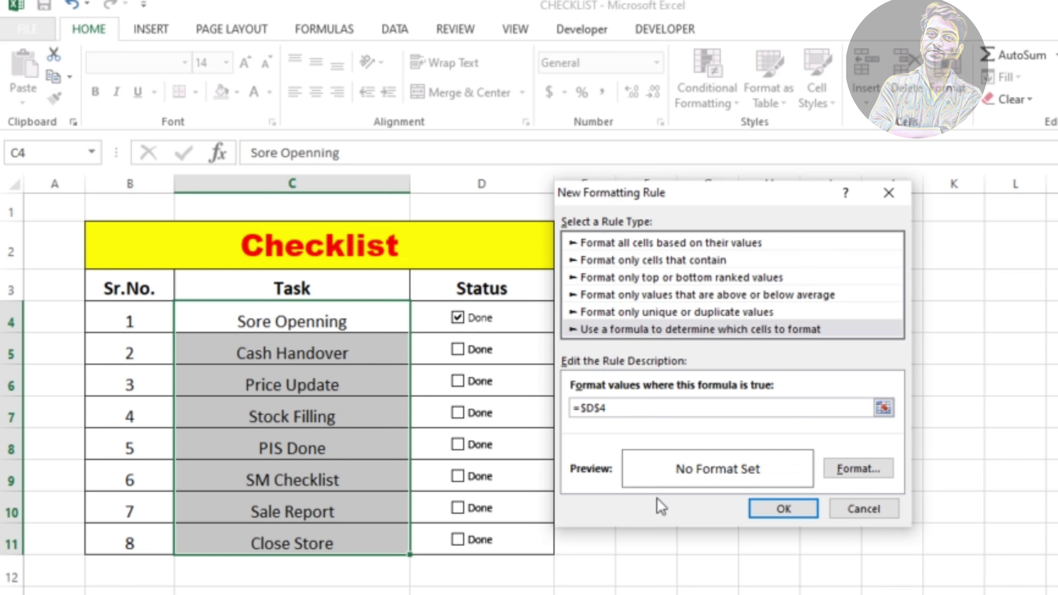
pyautogui.press('BackSpace')
# Step: Set the rule's format to a green font from the standard colors with strikethrough and apply the rule
pyautogui.click(872, 469)
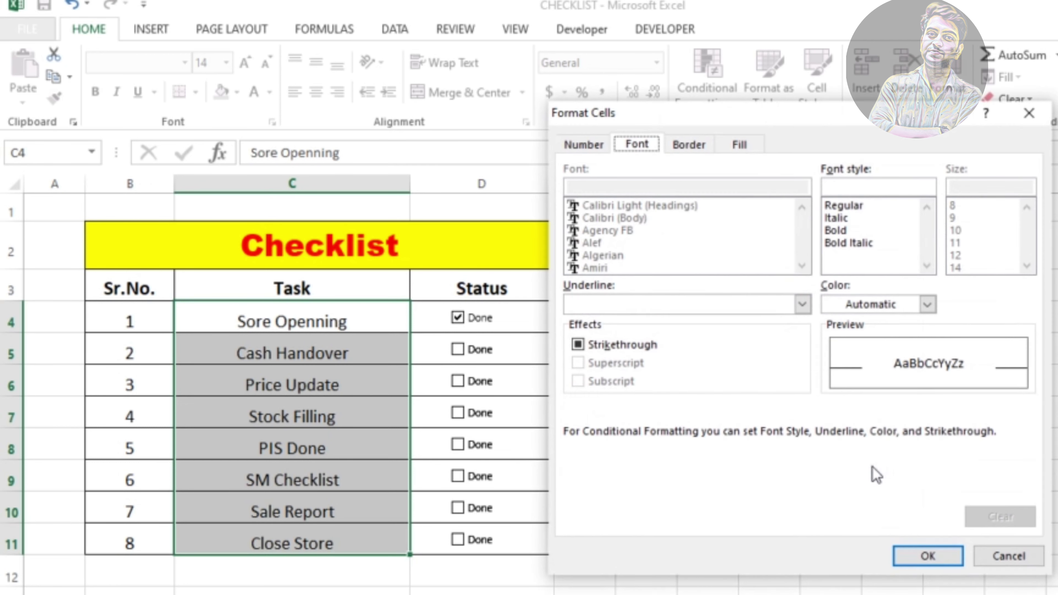
pyautogui.click(927, 304)
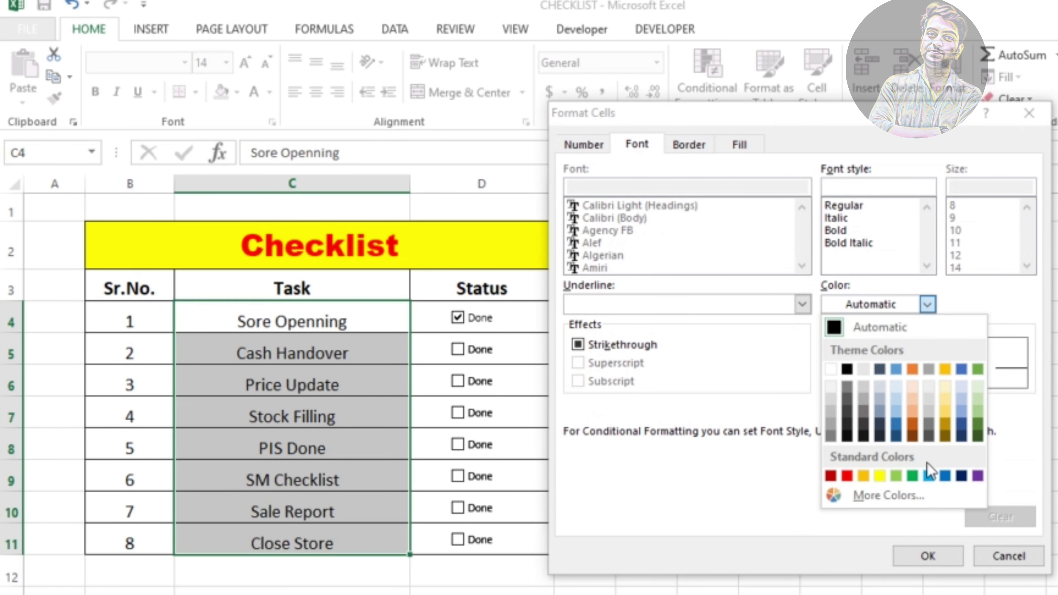
pyautogui.click(912, 477)
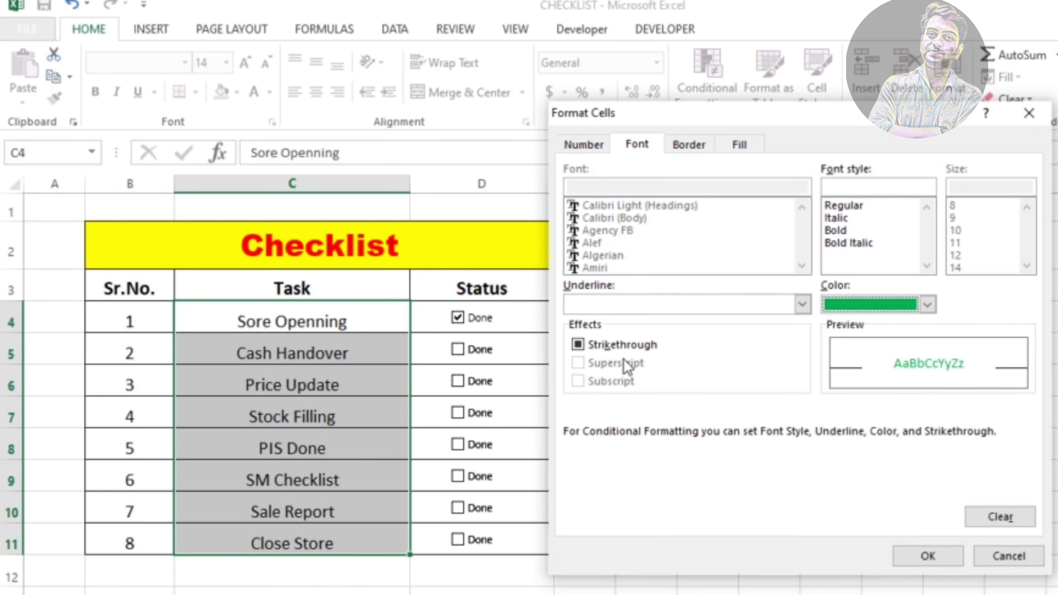
pyautogui.click(594, 345)
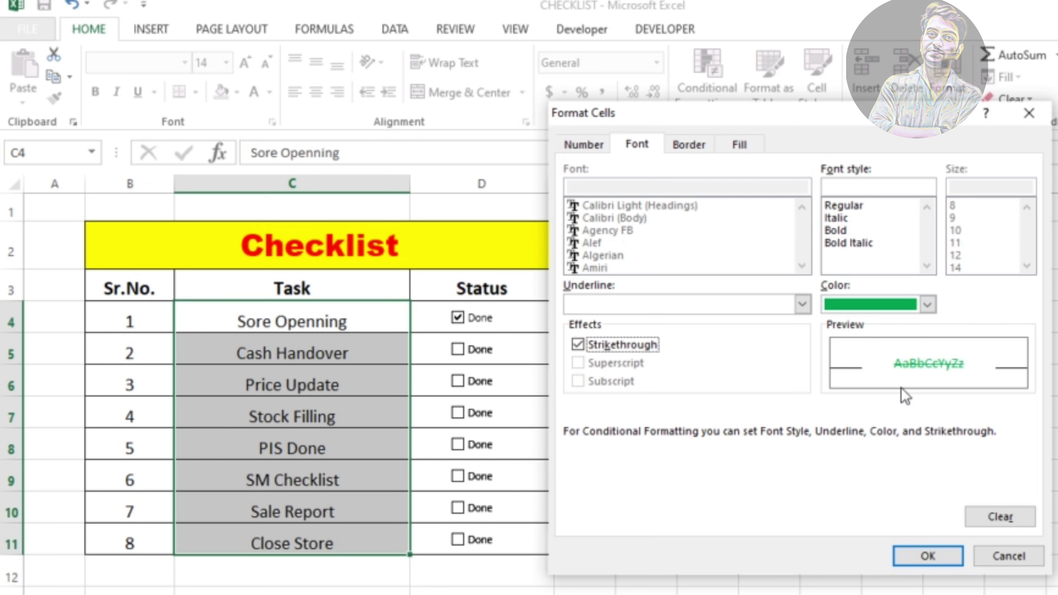
pyautogui.click(926, 560)
pyautogui.click(797, 516)
pyautogui.click(647, 592)
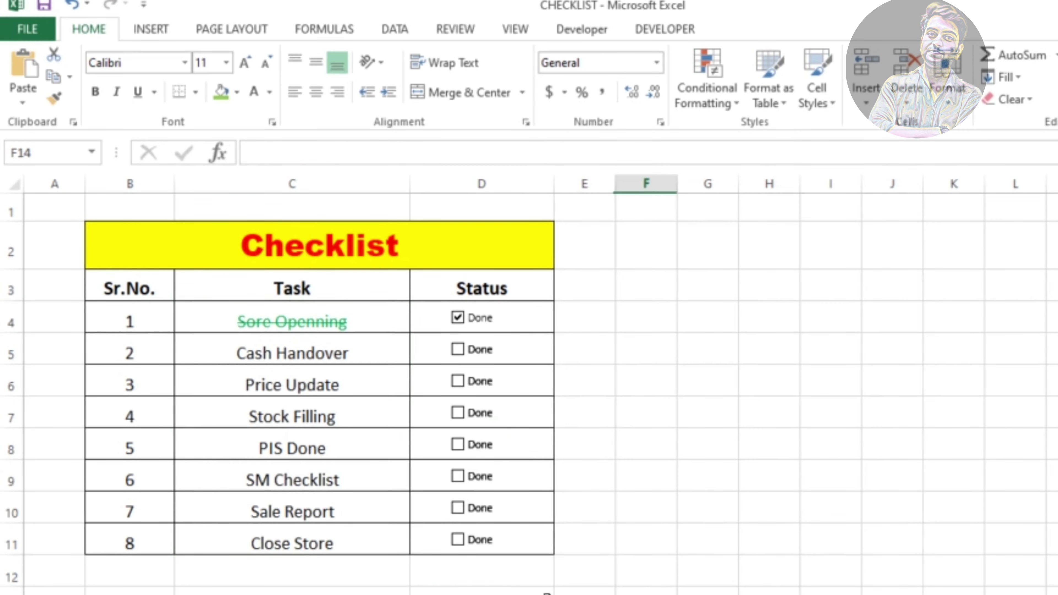
# Step: Test the rule by toggling the Sore Openning check box off and on and ticking Price Update, PIS Done, SM Checklist and Sale Report
pyautogui.click(458, 319)
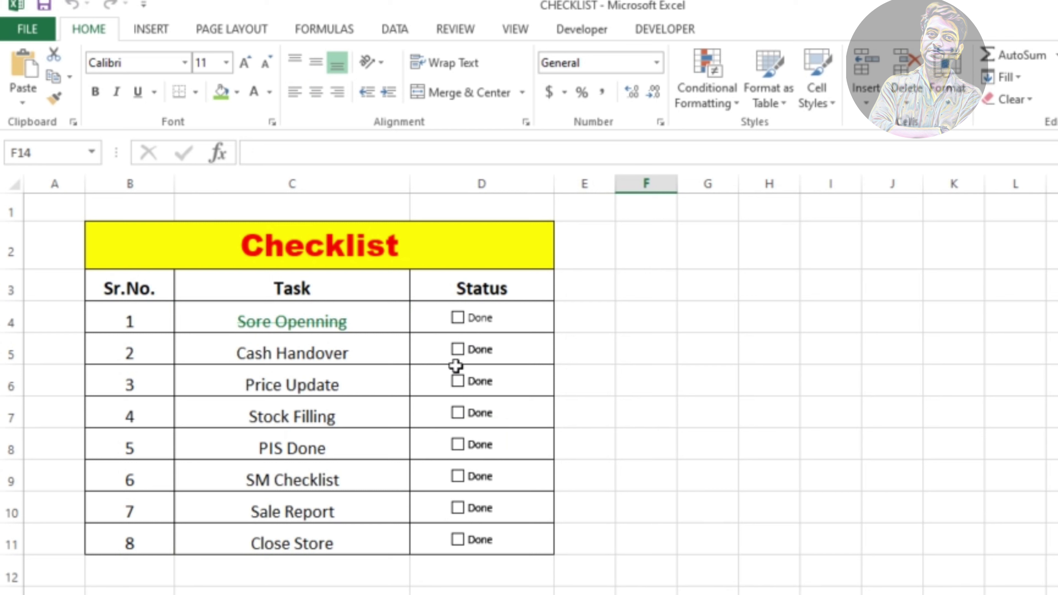
pyautogui.click(458, 318)
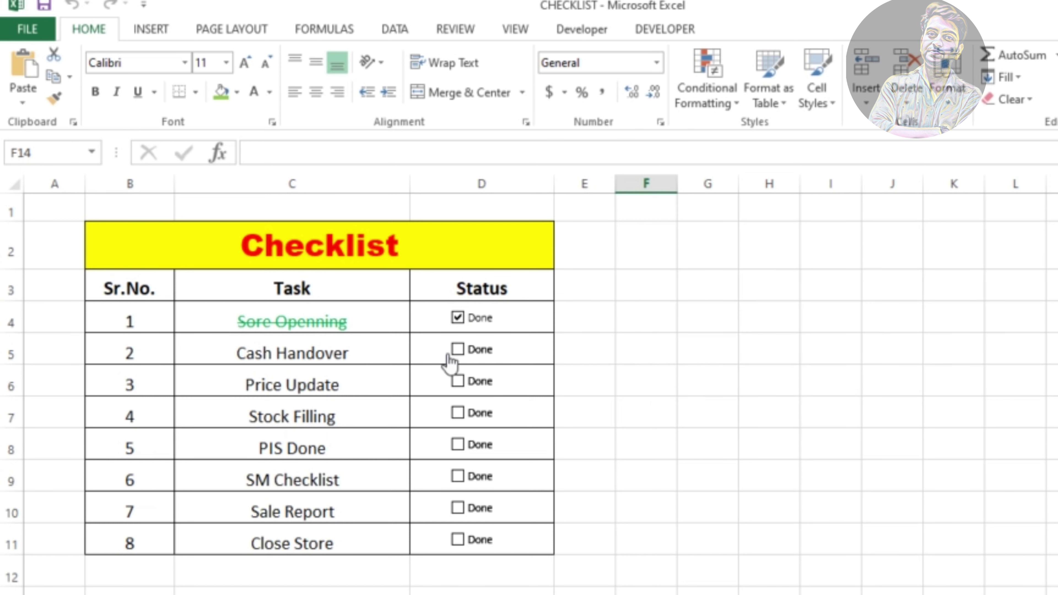
pyautogui.click(458, 387)
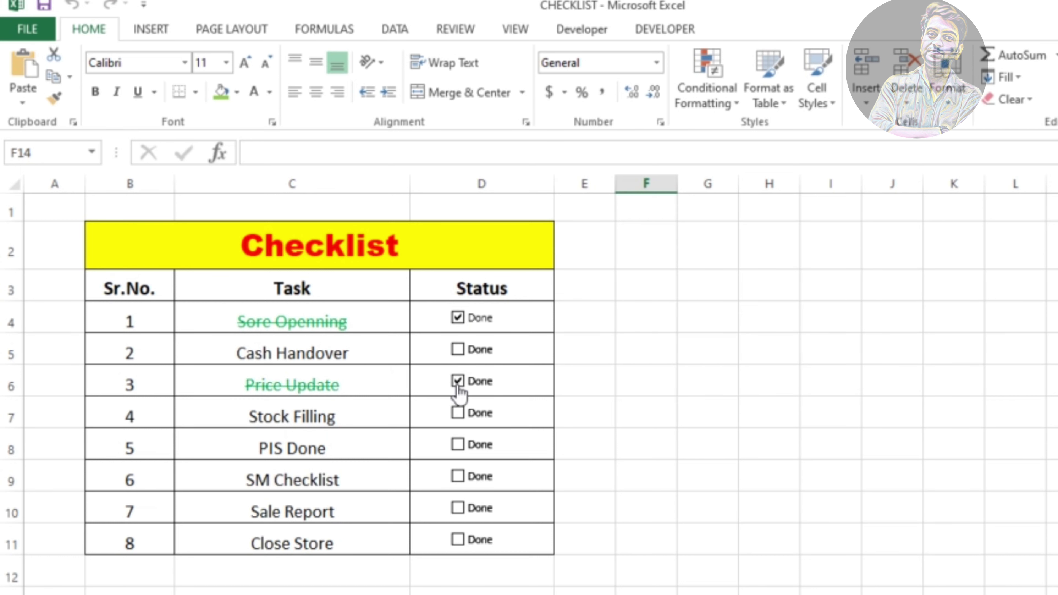
pyautogui.click(459, 452)
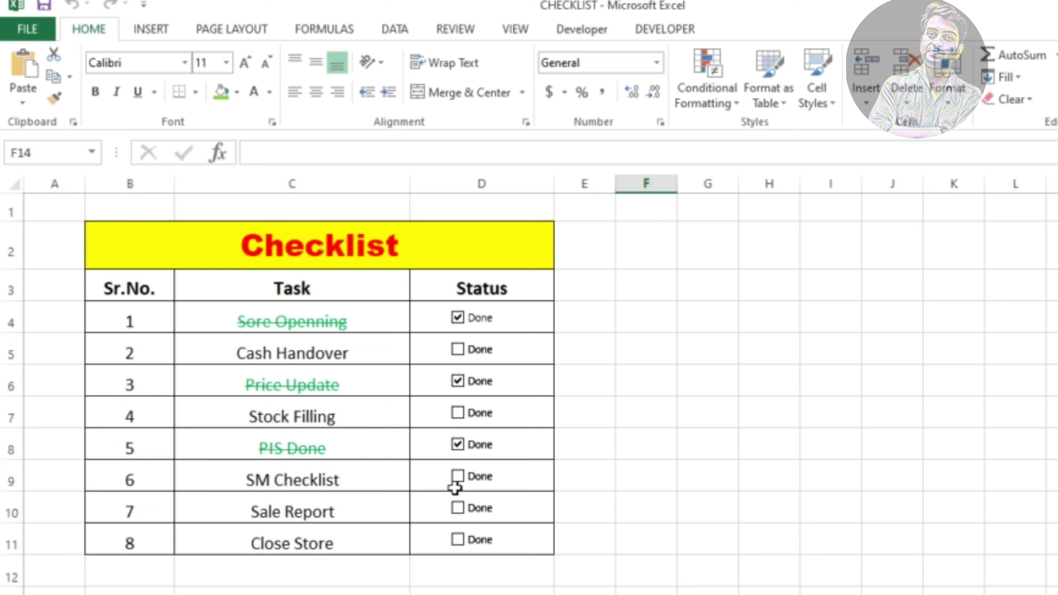
pyautogui.click(456, 479)
pyautogui.click(458, 510)
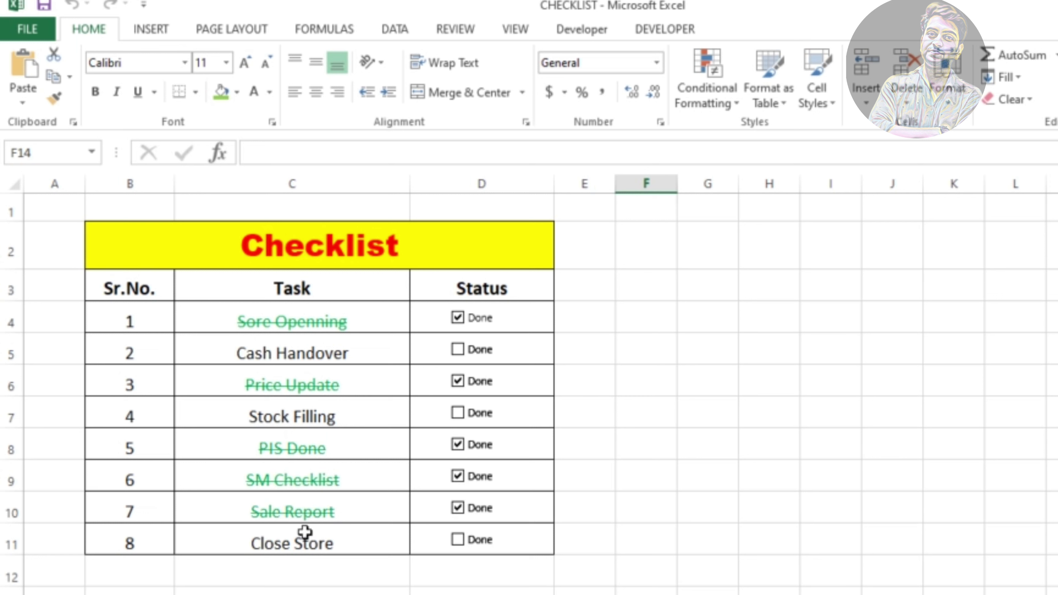